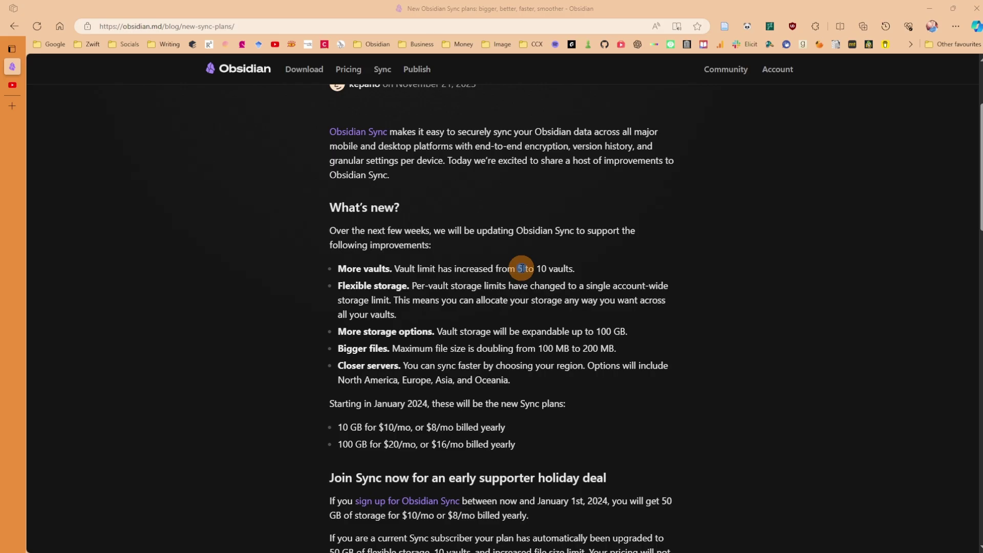
# Read the Sync announcement's vault limit, flexible storage, 10 GB plan and storage options entries, and check the remote vaults list in Obsidian.
pyautogui.moveTo(494, 268); pyautogui.dragTo(610, 268)
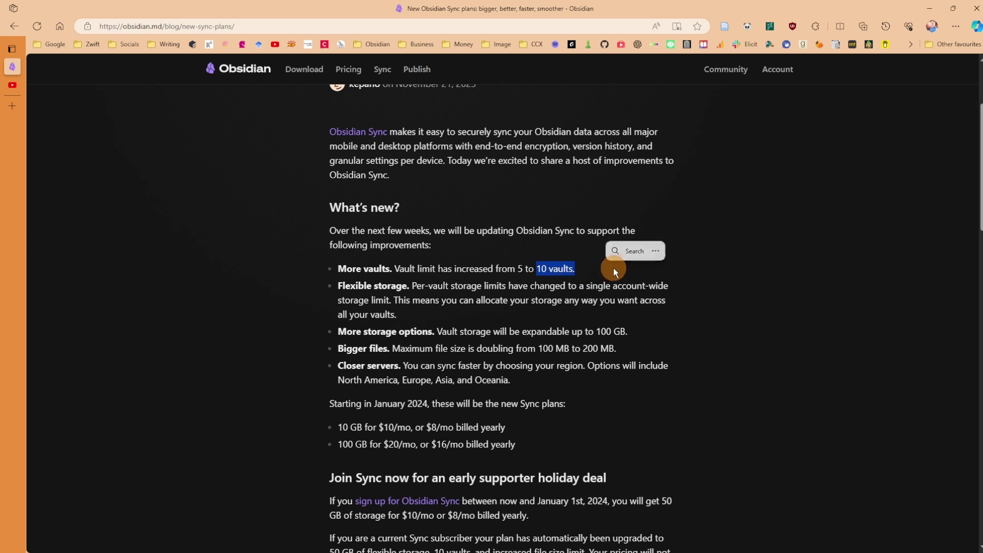
pyautogui.moveTo(338, 285); pyautogui.dragTo(409, 285)
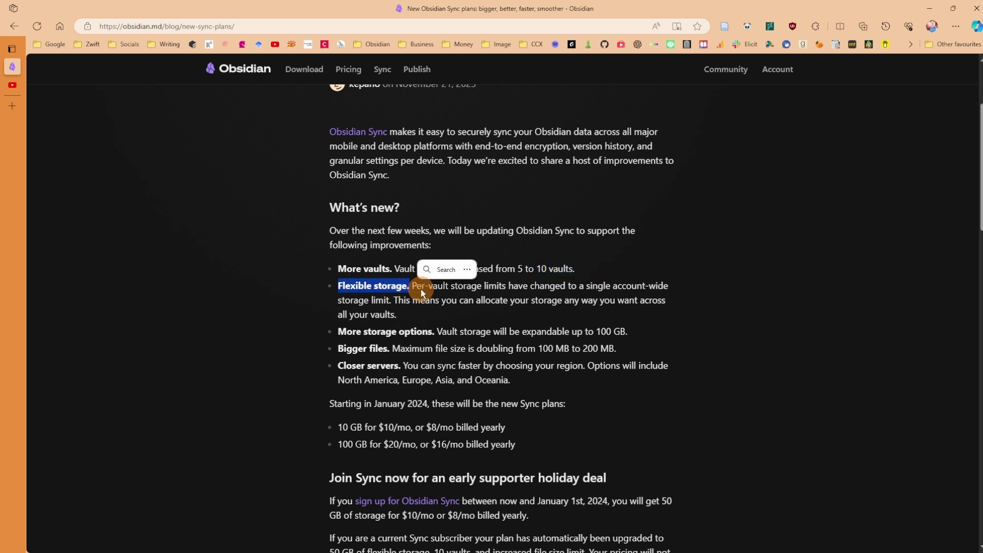
pyautogui.click(414, 285)
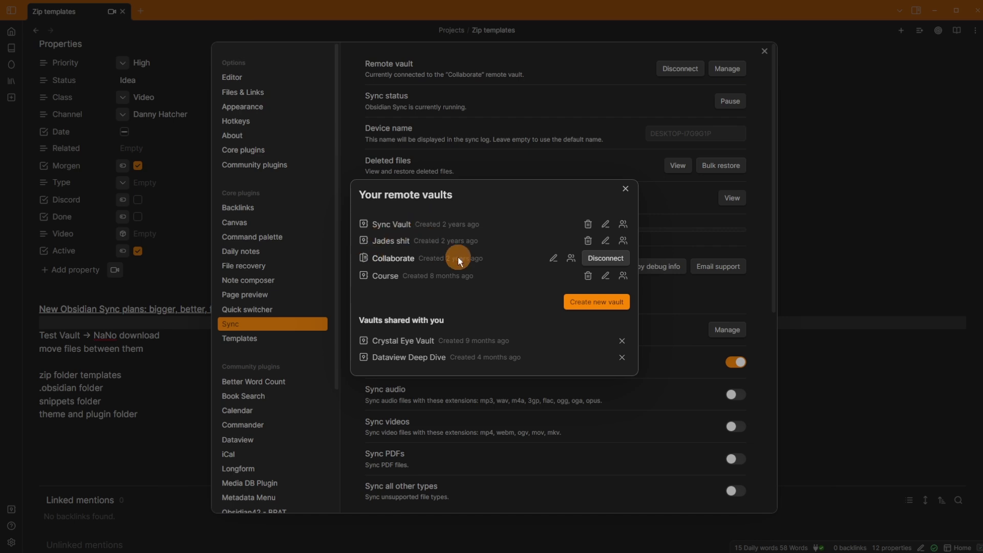
pyautogui.click(503, 146)
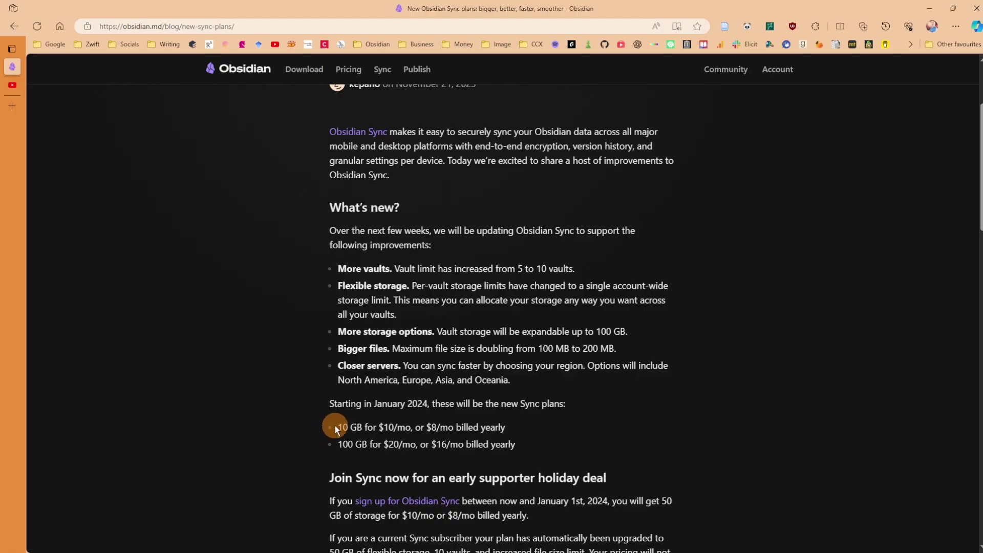
pyautogui.moveTo(335, 425); pyautogui.dragTo(370, 425)
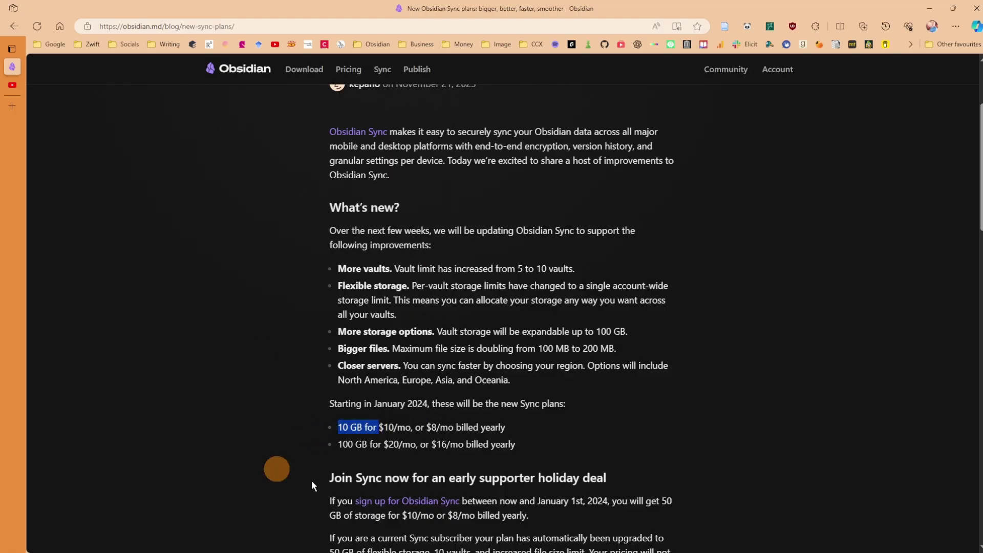
pyautogui.click(364, 413)
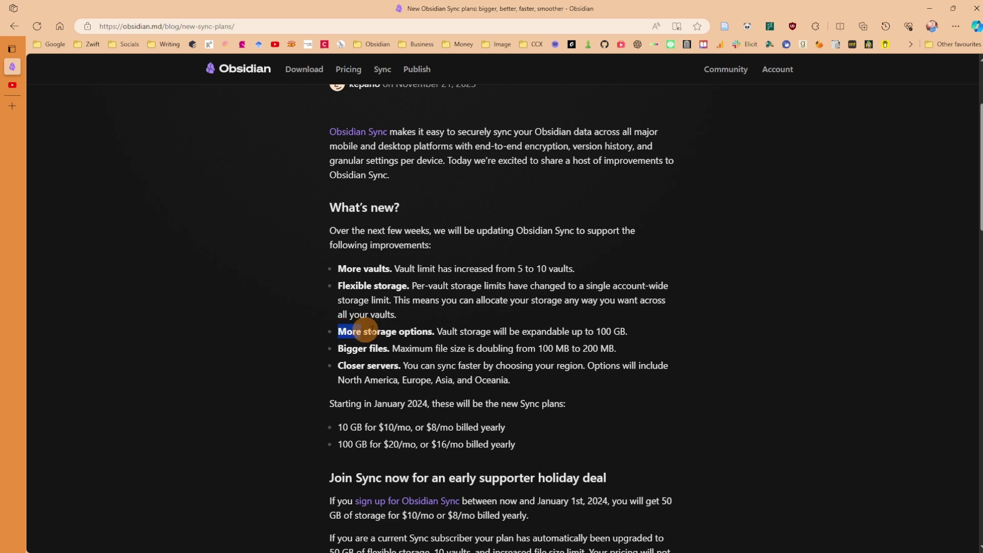
pyautogui.moveTo(338, 331); pyautogui.dragTo(435, 332)
pyautogui.click(463, 330)
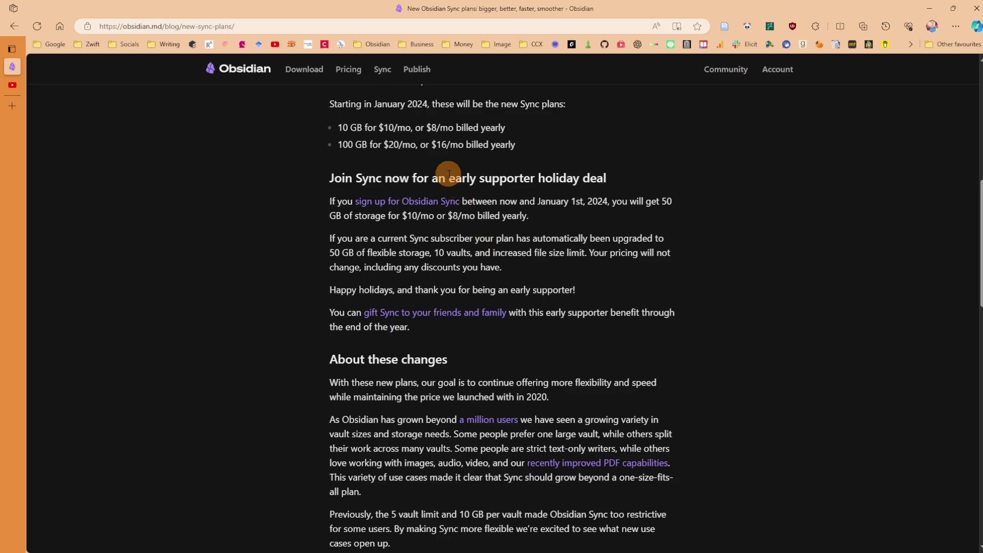
# Read the early supporter holiday deal, the current subscriber upgrade, and the bigger files and closer servers entries of the Sync announcement.
pyautogui.moveTo(449, 177); pyautogui.dragTo(579, 176)
pyautogui.click(568, 210)
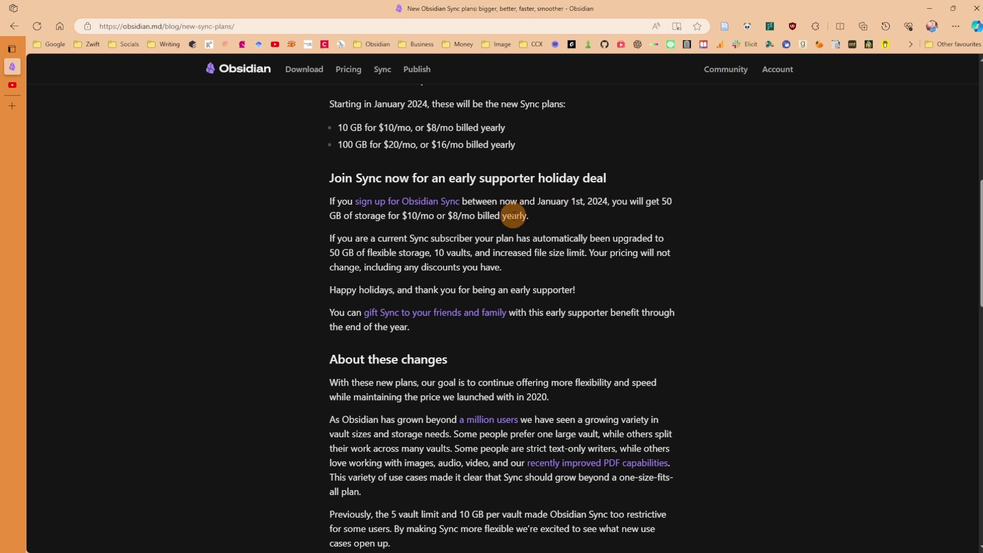
pyautogui.moveTo(333, 239); pyautogui.dragTo(509, 238)
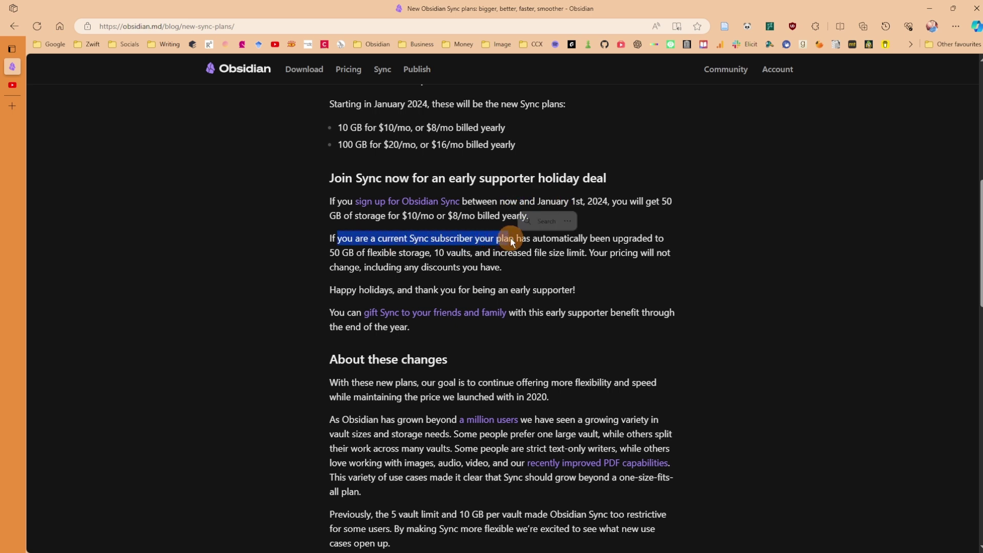
pyautogui.click(468, 248)
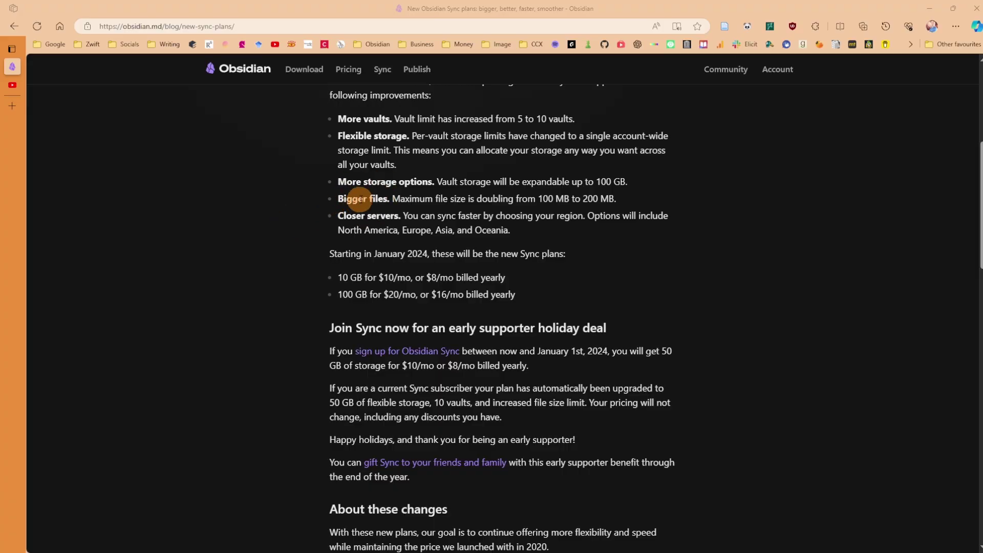
pyautogui.moveTo(538, 199); pyautogui.dragTo(635, 198)
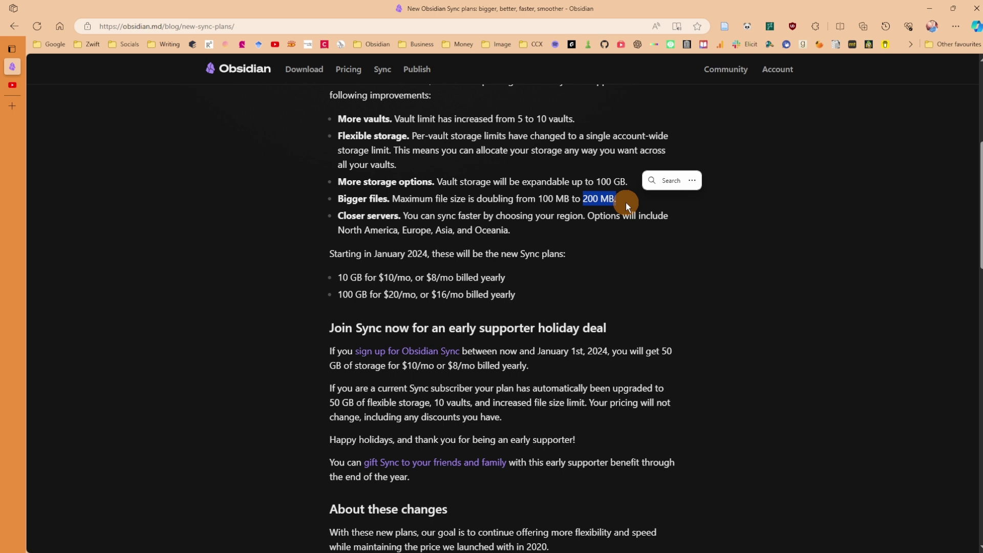
pyautogui.moveTo(337, 215); pyautogui.dragTo(524, 234)
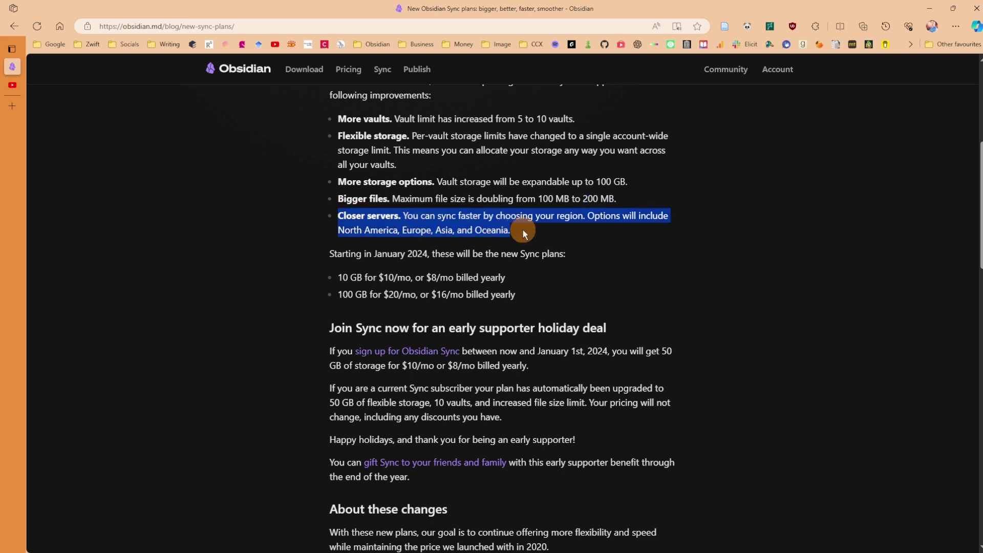
pyautogui.click(419, 223)
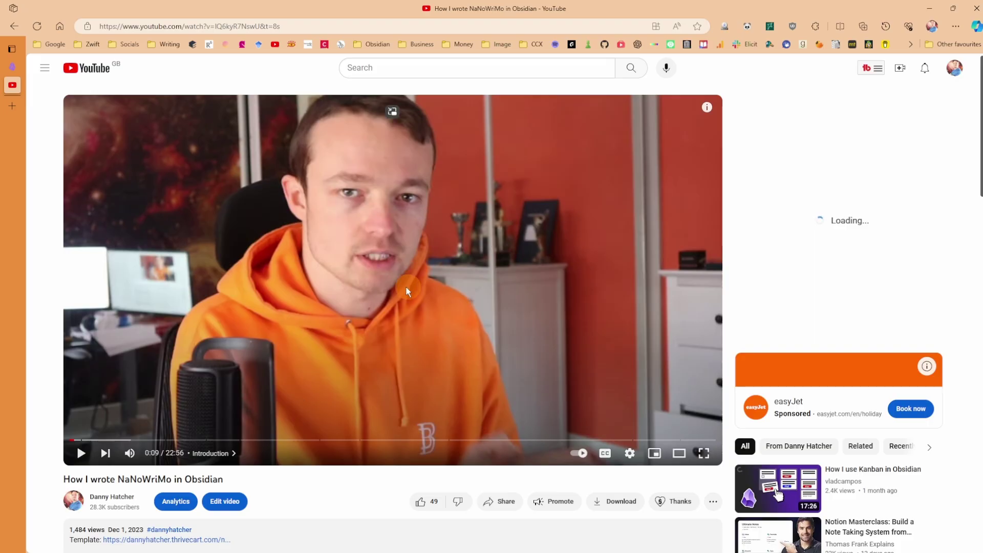
# Open the NaNoWriMo.zip archive from the Downloads folder in File Explorer and bring up the vault manager in Obsidian.
pyautogui.scroll(-5, 404, 286)
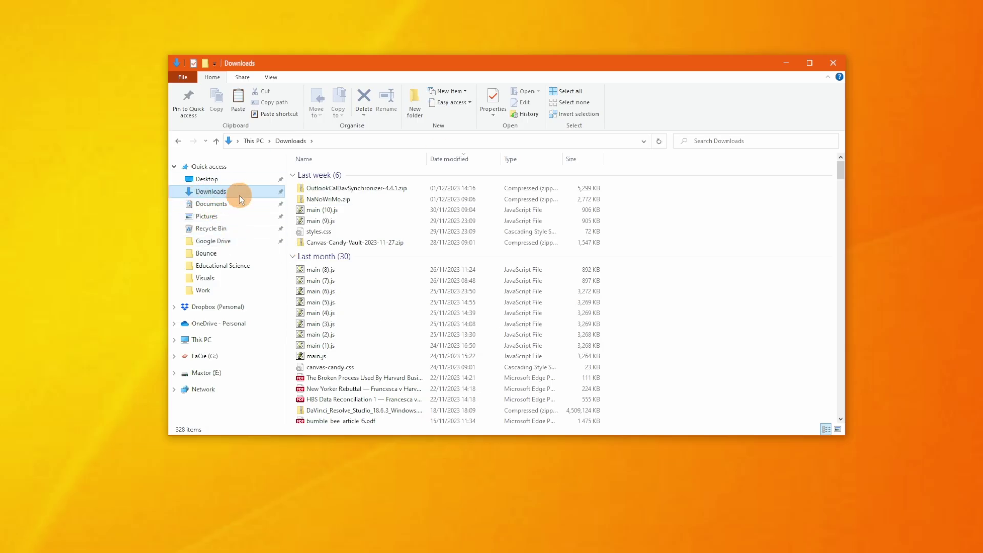
pyautogui.click(320, 198)
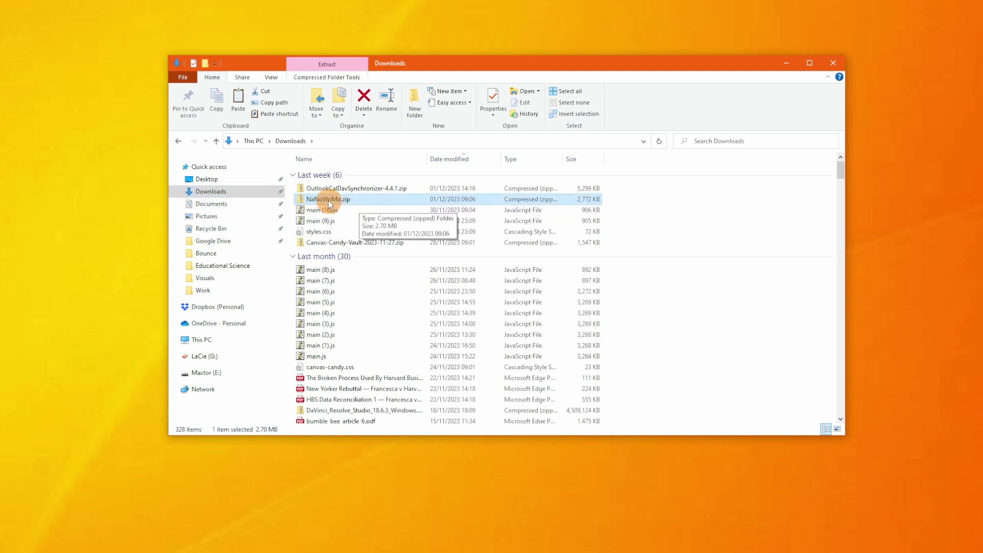
pyautogui.doubleClick(328, 199)
pyautogui.click(309, 175)
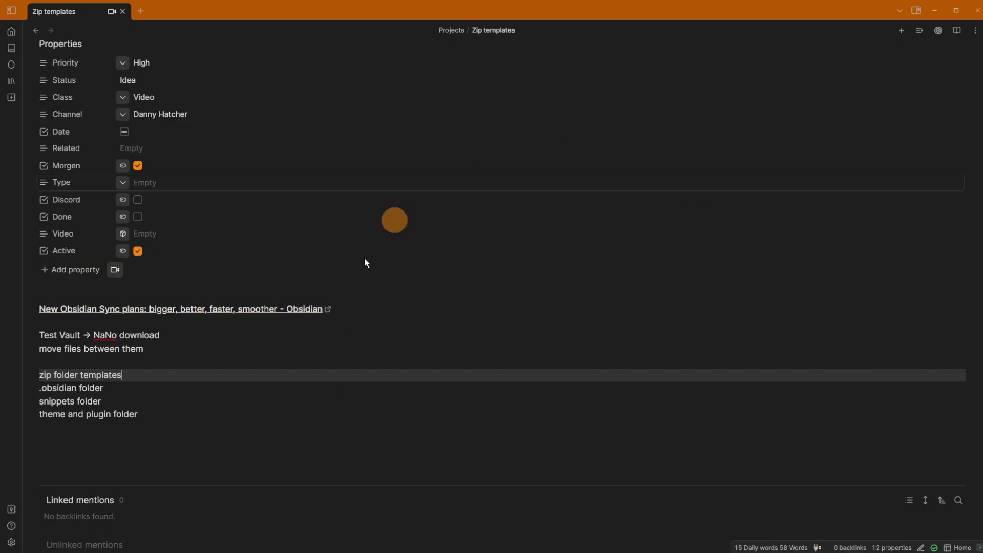
pyautogui.click(11, 509)
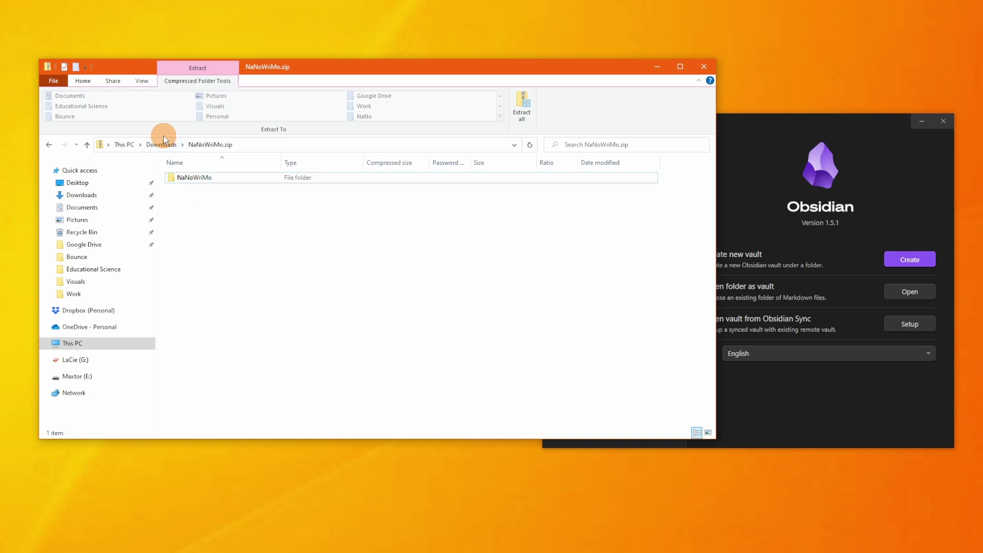
# Copy the NaNoWriMo folder out of the zip archive onto the Maxtor (E:) drive.
pyautogui.click(205, 176)
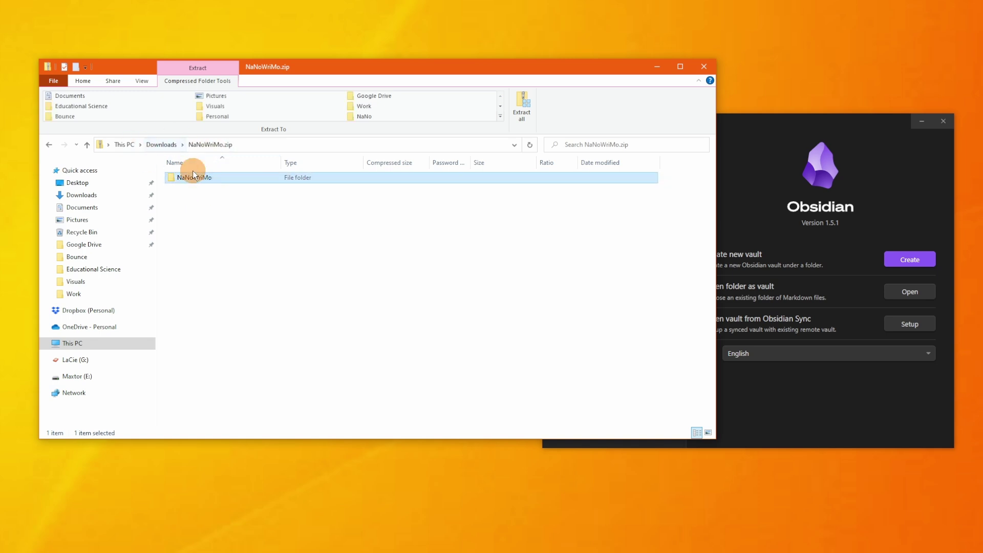
pyautogui.rightClick(218, 179)
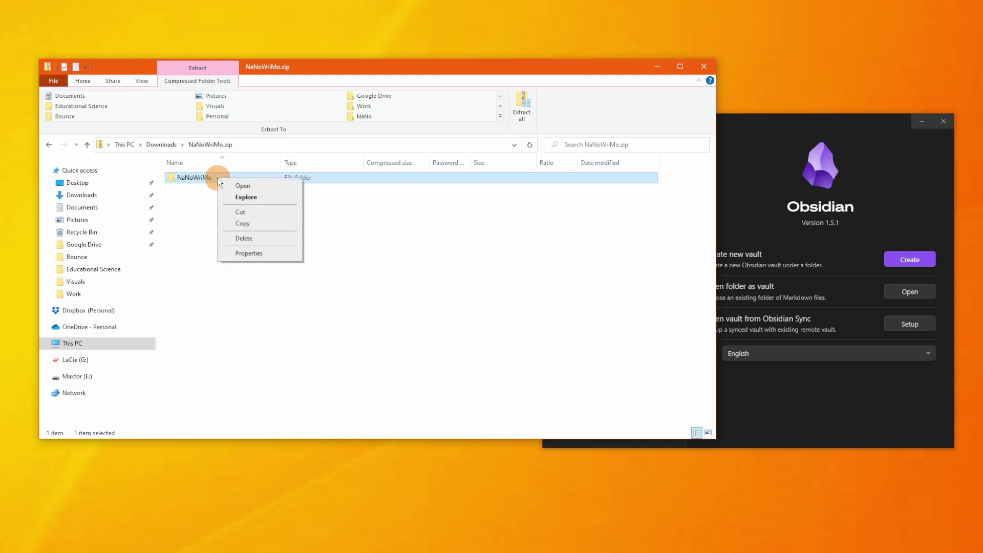
pyautogui.click(247, 225)
pyautogui.click(76, 376)
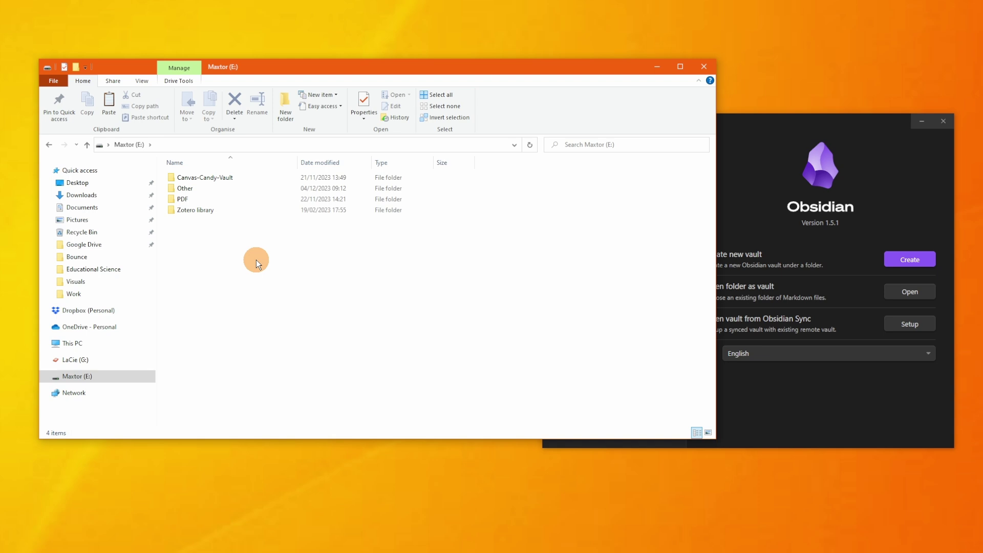
pyautogui.hotkey('ctrl', 'v')
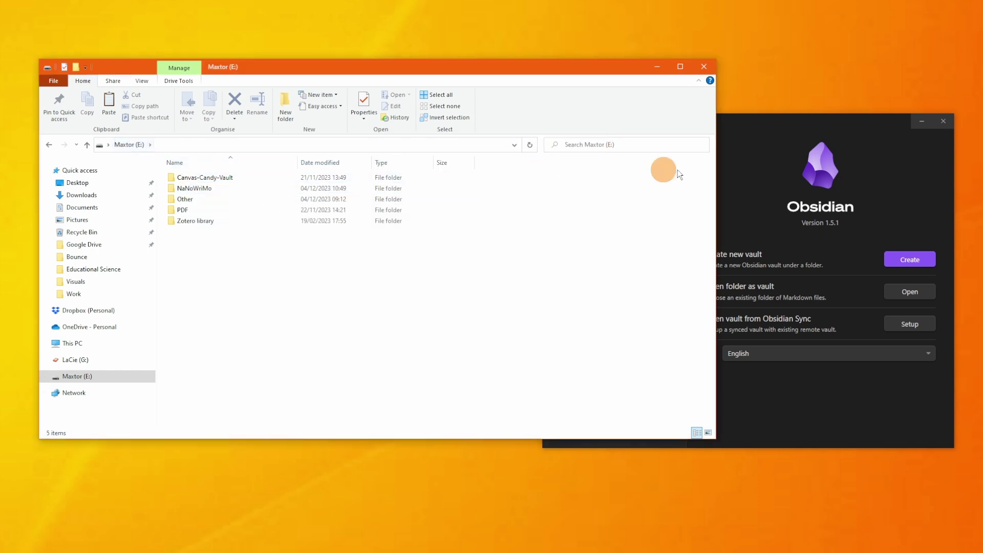
# Open the NaNoWriMo folder on Maxtor (E:) as a vault in Obsidian, trusting its author and enabling the plugins.
pyautogui.click(785, 134)
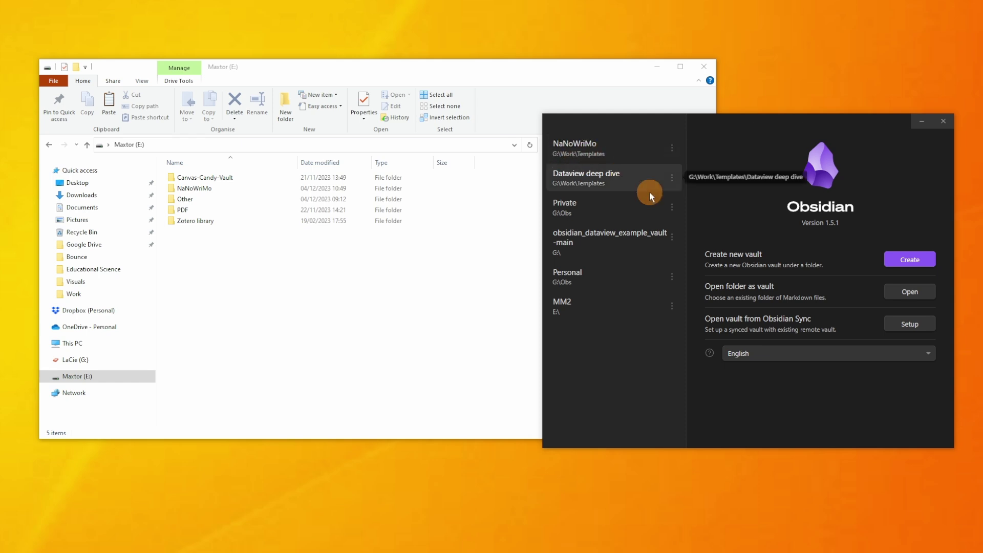
pyautogui.click(909, 292)
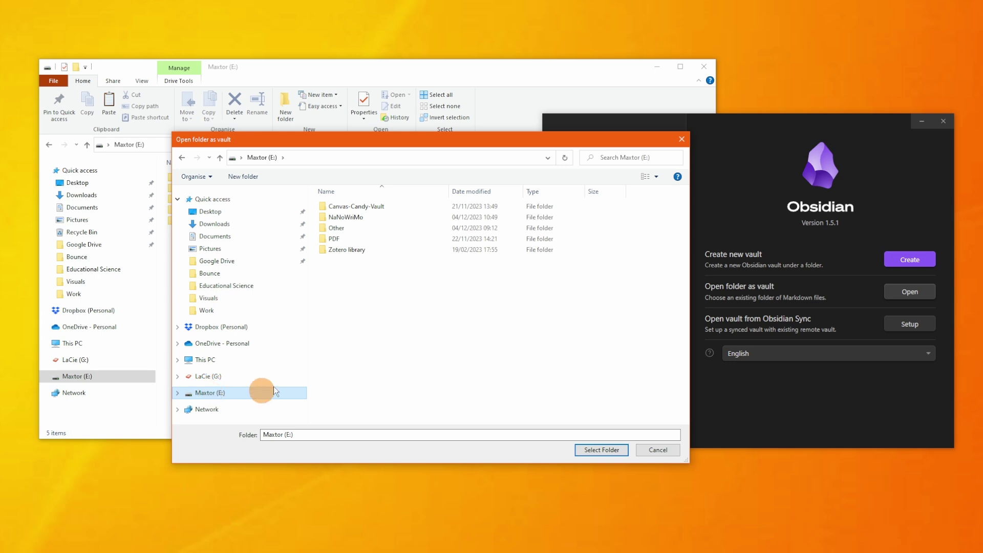
pyautogui.click(362, 217)
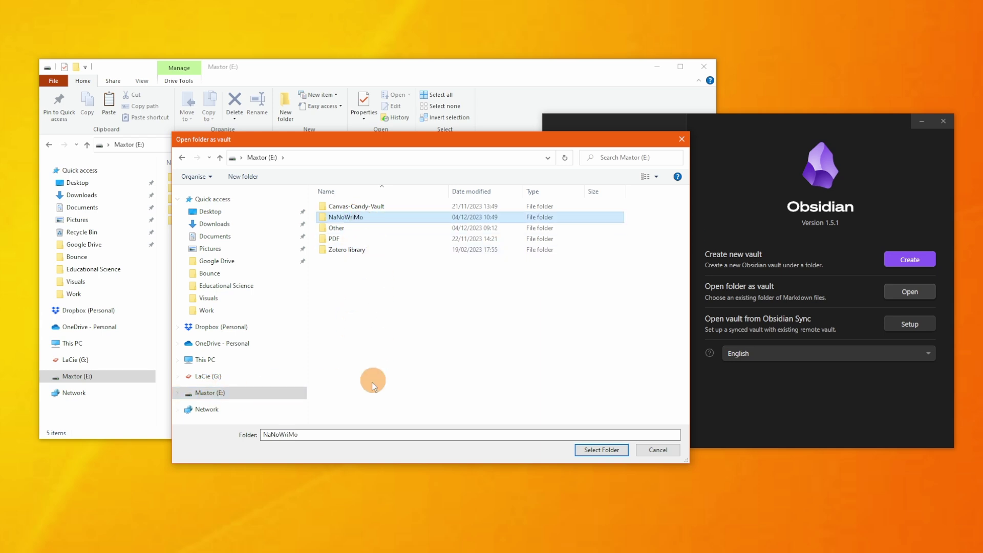
pyautogui.click(602, 450)
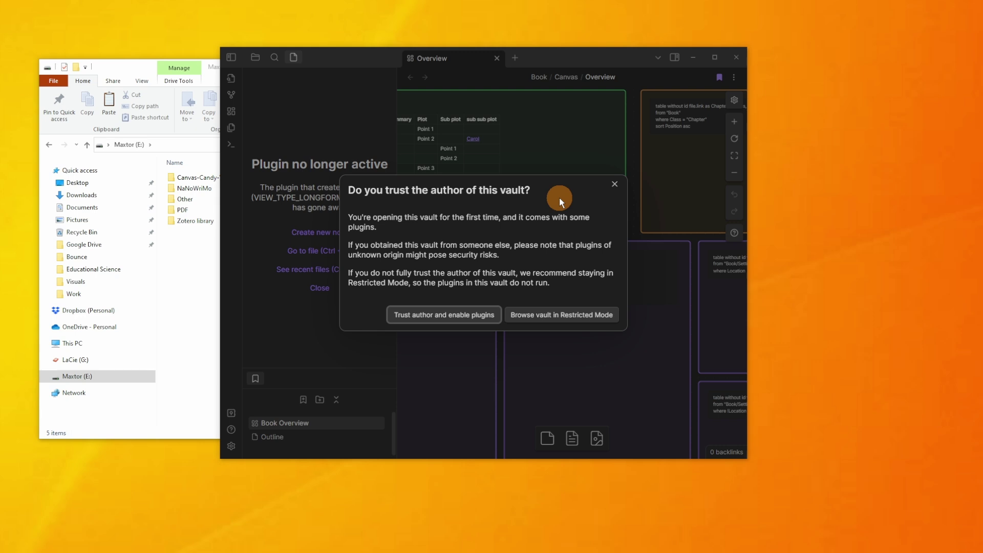
pyautogui.click(416, 314)
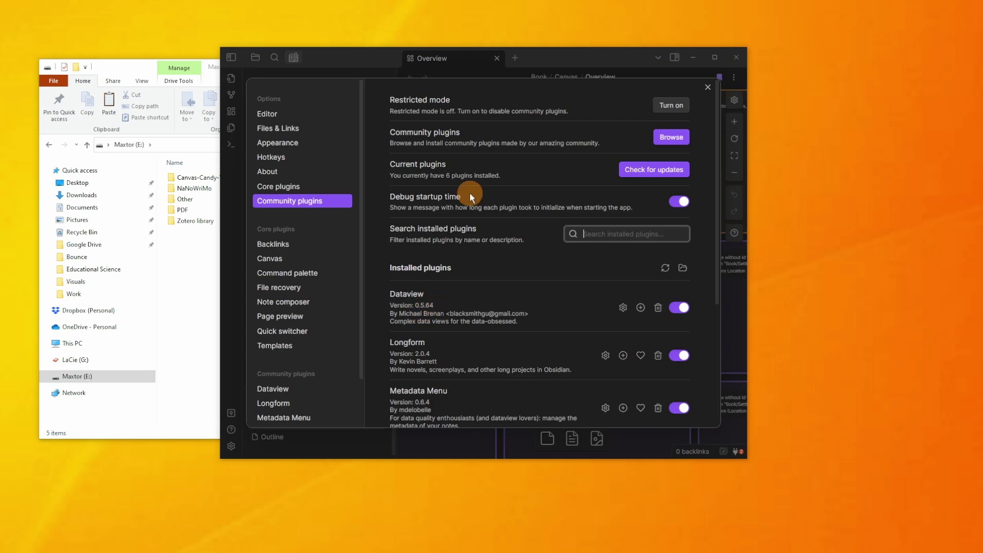
# Maximize the new vault's window, look over the installed community plugins and close the settings.
pyautogui.doubleClick(547, 60)
pyautogui.scroll(-1, 563, 375)
pyautogui.scroll(1, 537, 371)
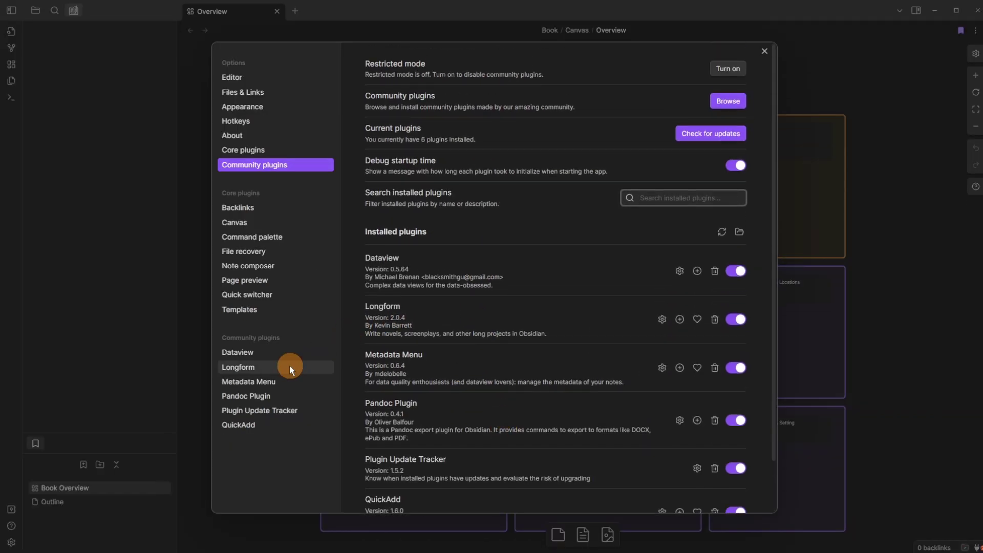
pyautogui.click(118, 243)
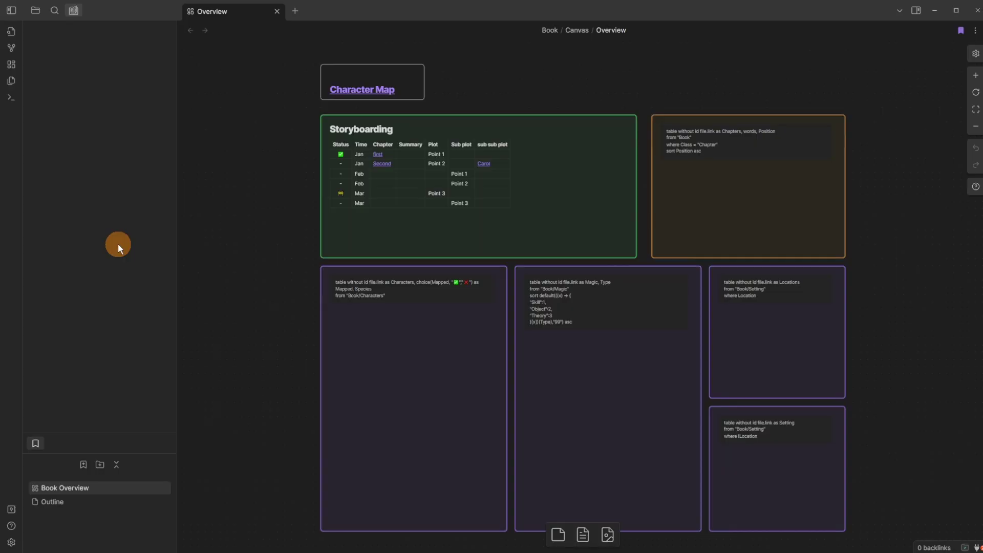
# Show the vault's file list and look through the Templates, Class and Book folders, collapsing each one again.
pyautogui.click(36, 11)
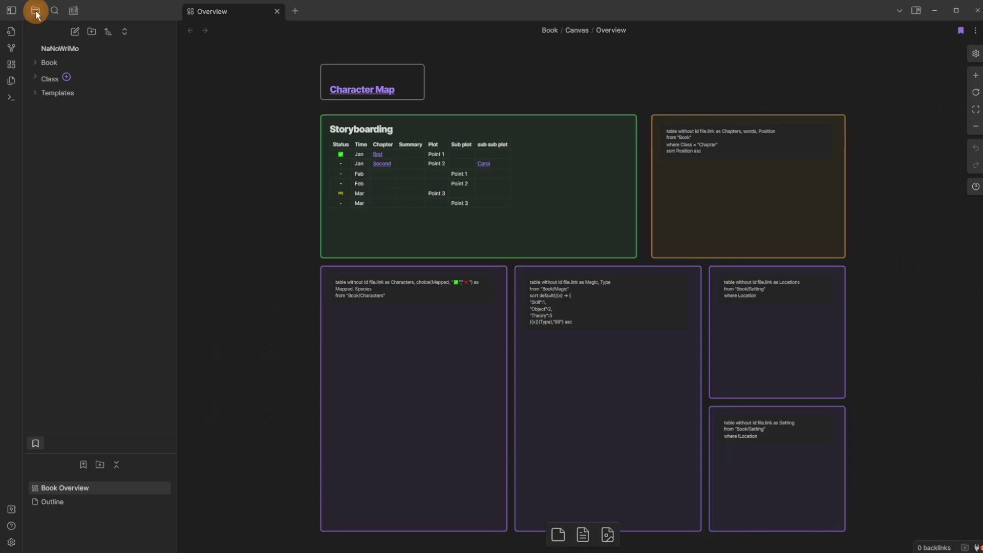
pyautogui.click(33, 94)
pyautogui.click(33, 95)
pyautogui.click(34, 79)
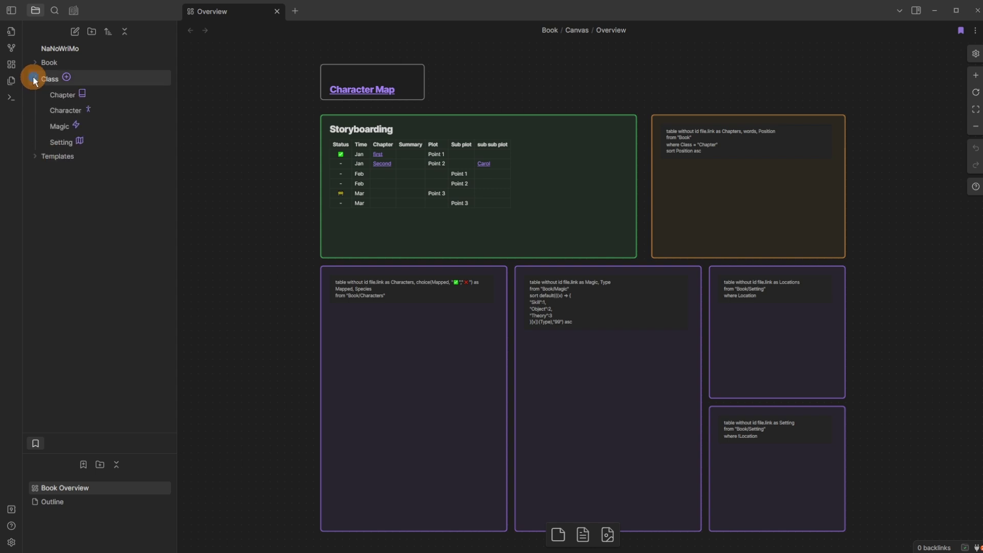
pyautogui.click(34, 79)
pyautogui.click(34, 62)
pyautogui.click(34, 63)
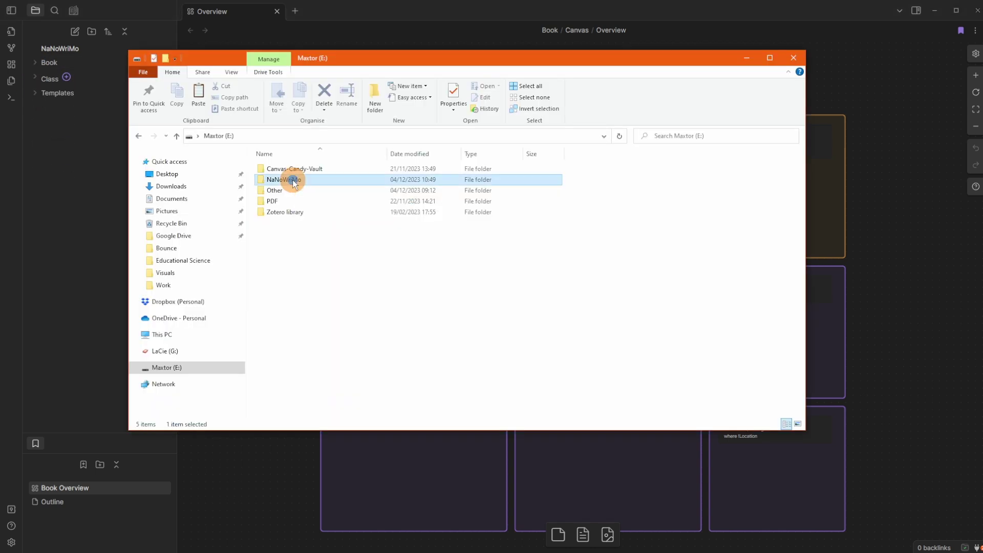
# Open the Templates folder inside NaNoWriMo in File Explorer and expand the vault's Templates folder in Obsidian to compare their files.
pyautogui.doubleClick(293, 180)
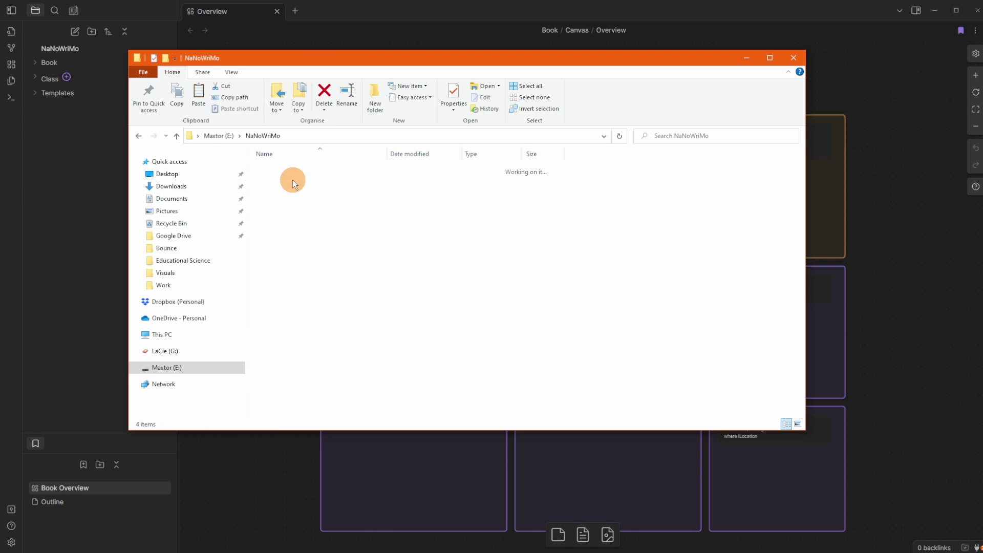
pyautogui.moveTo(382, 62); pyautogui.dragTo(472, 42)
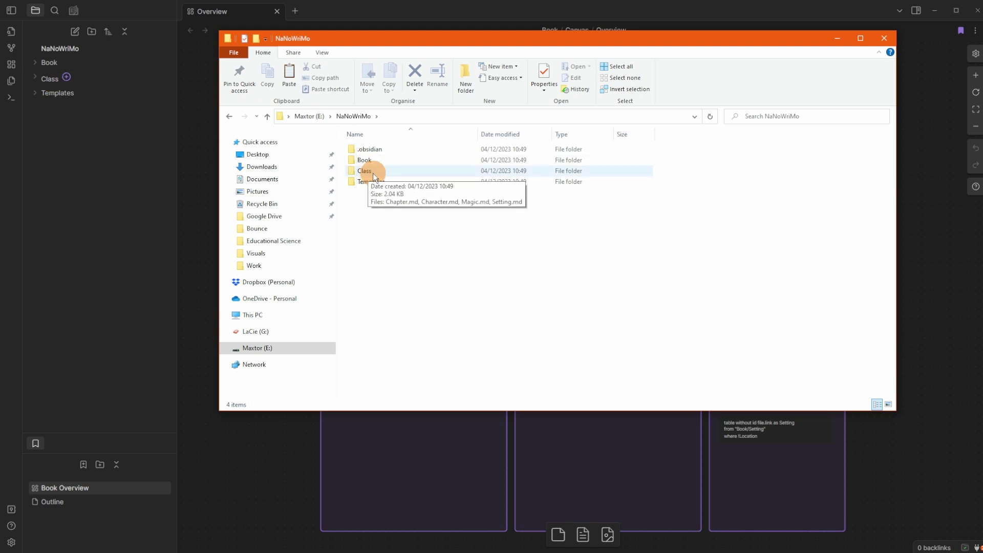
pyautogui.doubleClick(398, 182)
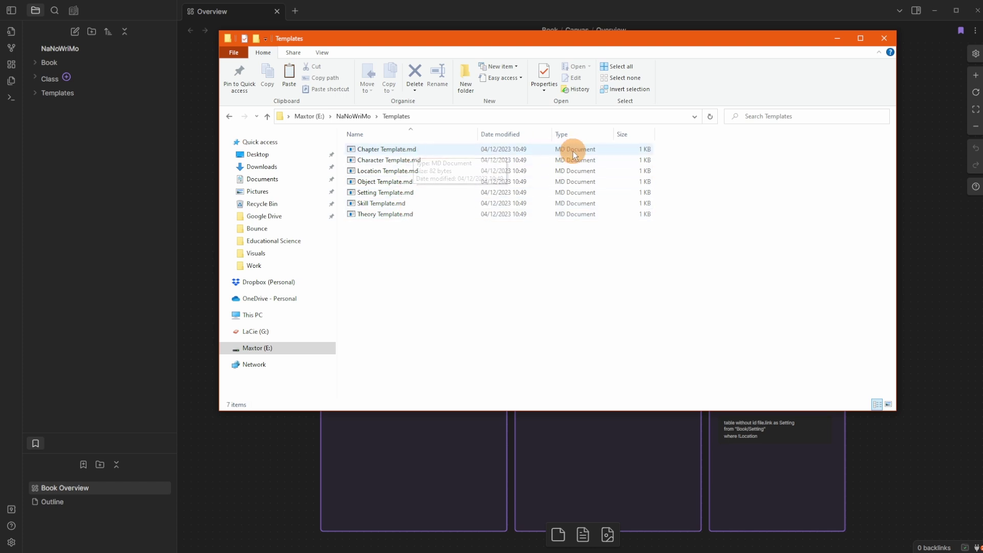
pyautogui.click(45, 94)
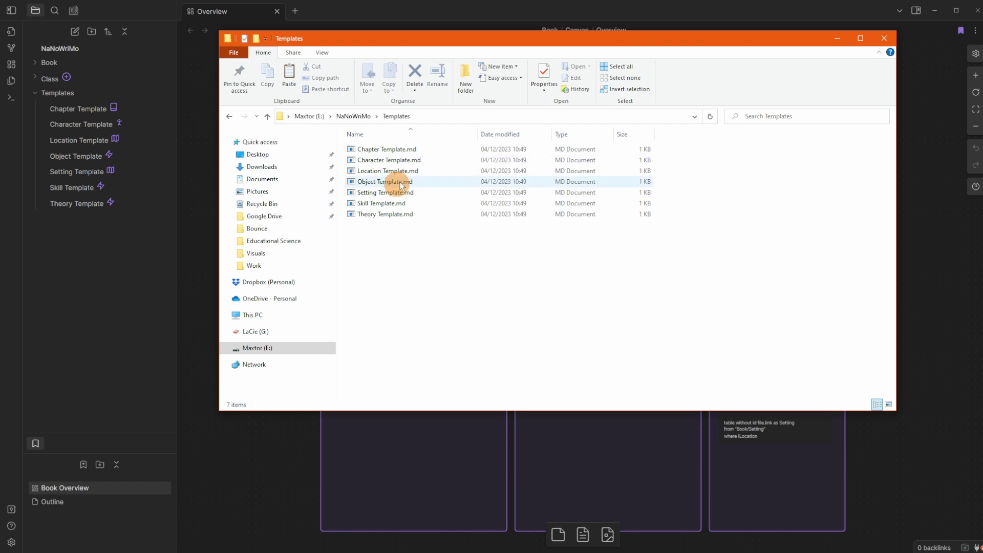
# Open Location Template.md from the NaNoWriMo Templates folder in Notepad to view its raw properties.
pyautogui.doubleClick(386, 172)
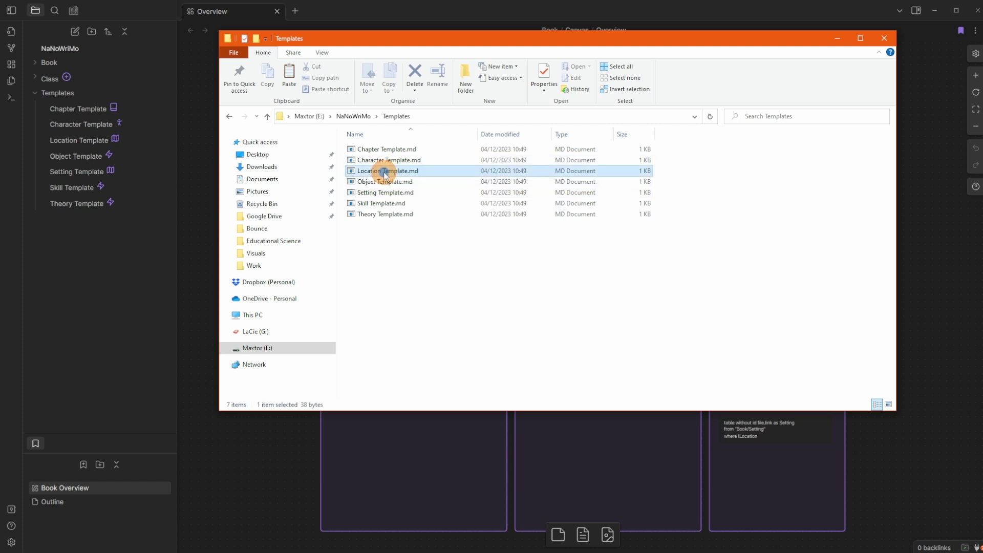
pyautogui.click(462, 270)
pyautogui.click(532, 386)
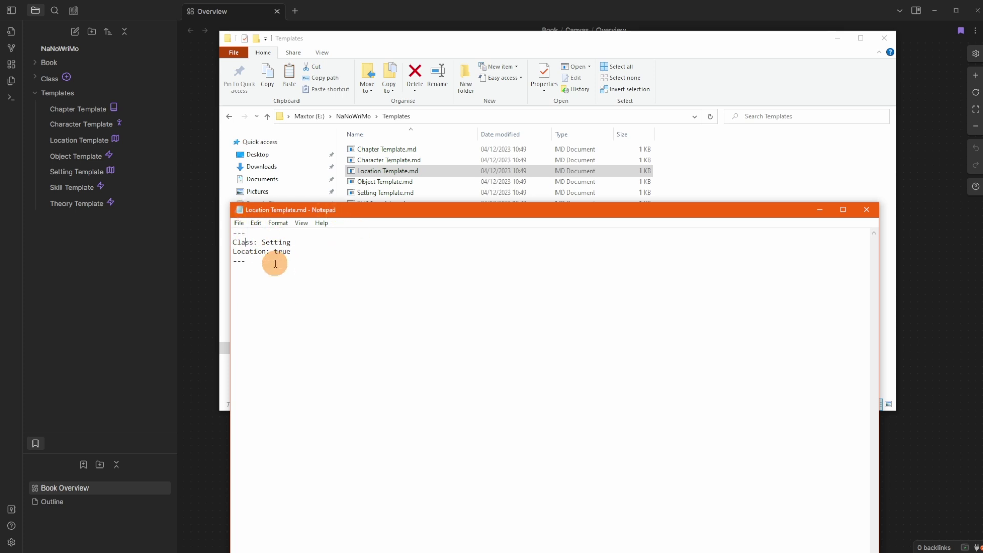
pyautogui.click(251, 232)
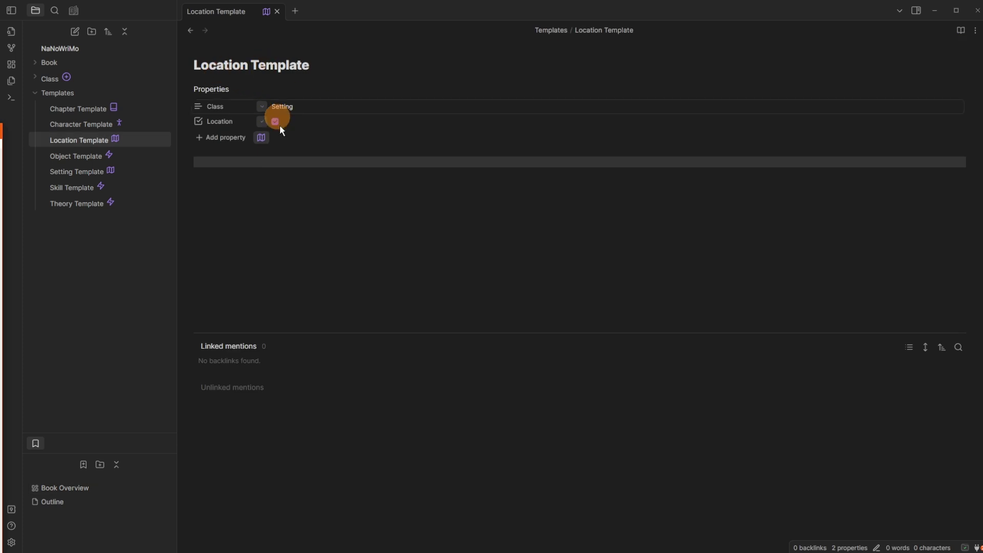
# Switch the Location Template note in Obsidian to source mode and move the Notepad window aside to compare the text.
pyautogui.click(975, 31)
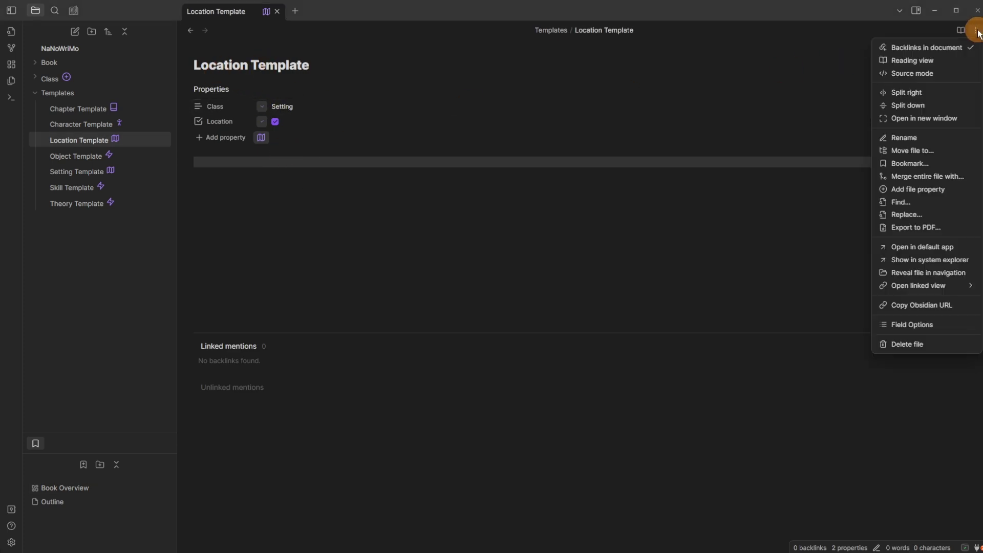
pyautogui.click(932, 72)
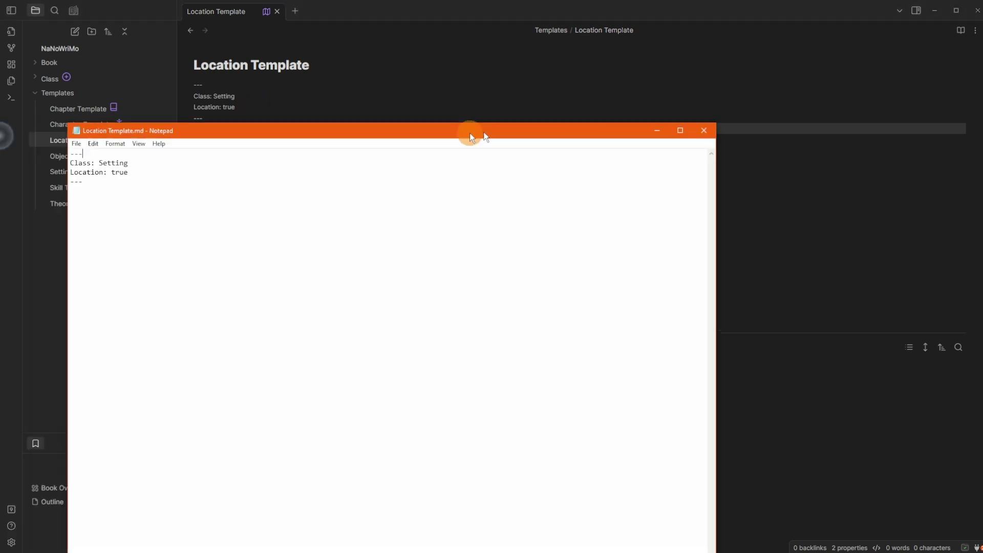
pyautogui.moveTo(469, 133); pyautogui.dragTo(739, 63)
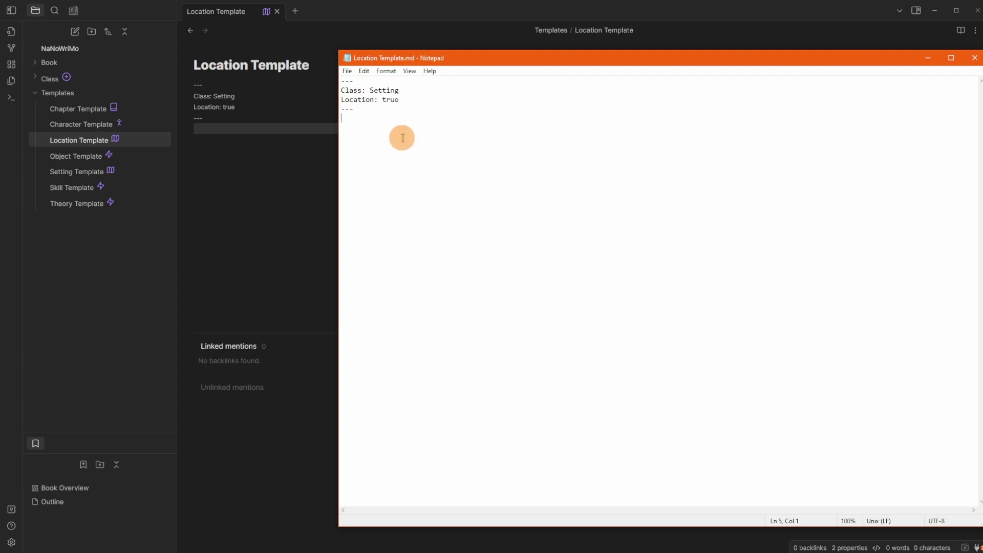
# Add the line "Add text" below the properties in Notepad, save the file and go back to the note in Obsidian.
pyautogui.write('Add text')
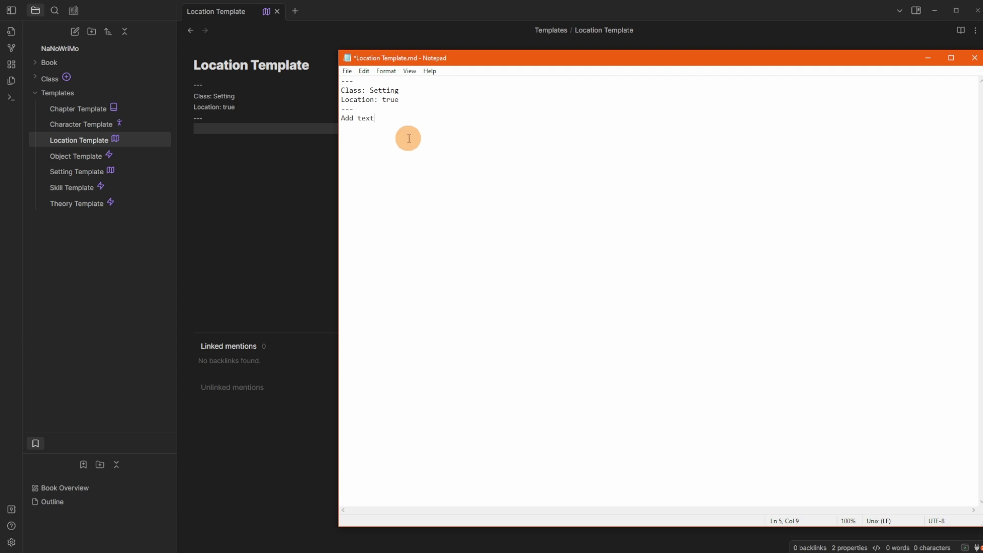
pyautogui.hotkey('ctrl', 's')
pyautogui.click(251, 128)
# Tile Obsidian and Notepad side by side and delete the "Add text" line from the Location Template note in Obsidian.
pyautogui.moveTo(430, 8); pyautogui.dragTo(2, 107)
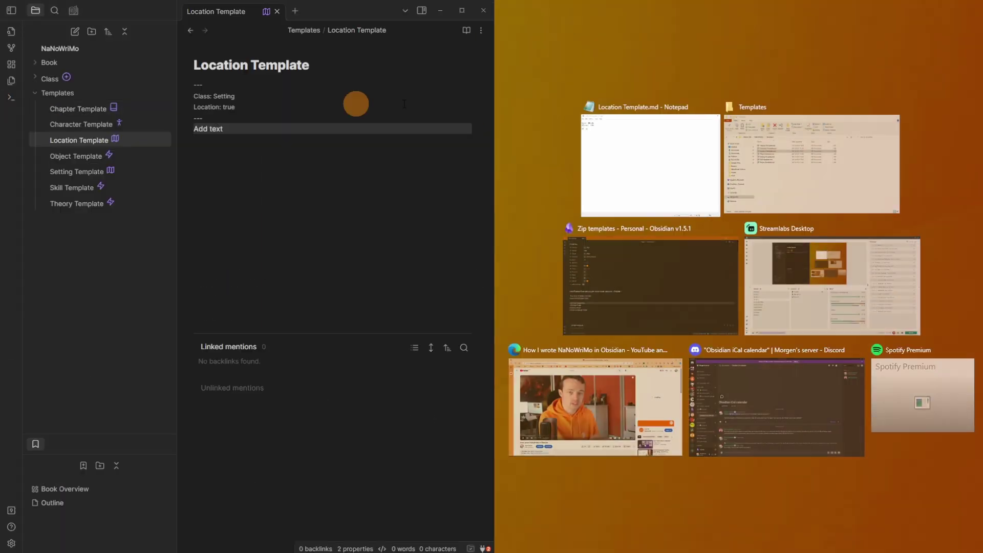
pyautogui.click(692, 167)
pyautogui.click(257, 130)
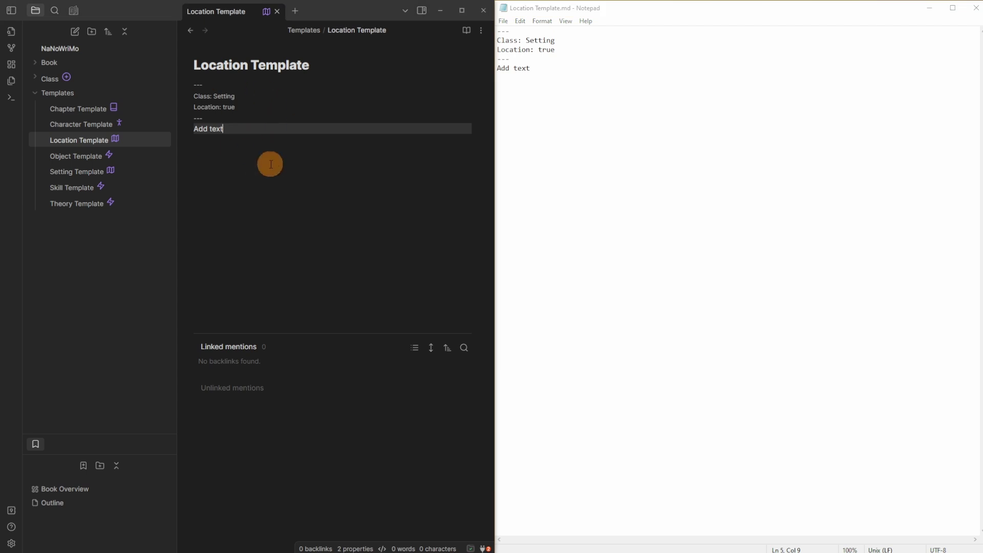
pyautogui.press('Return')
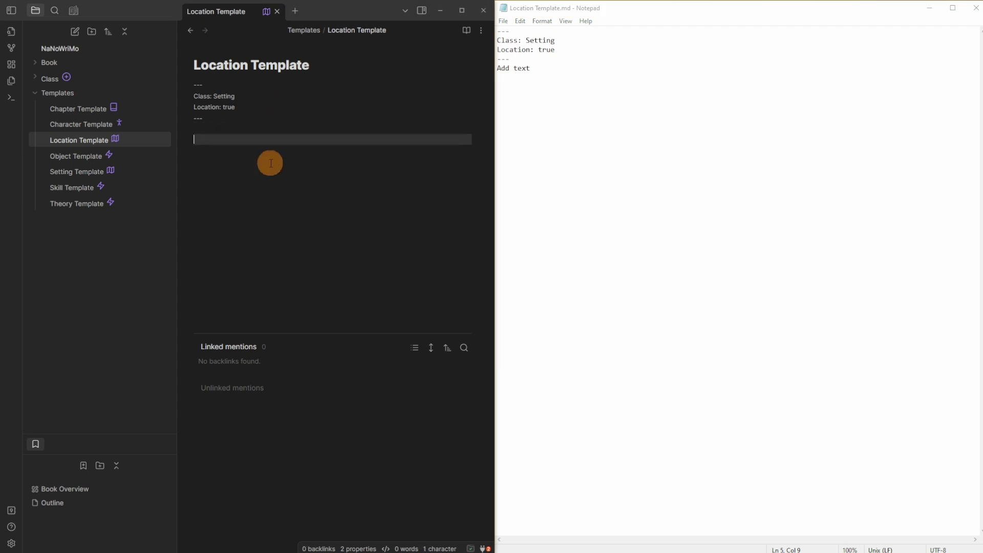
pyautogui.press('BackSpace')
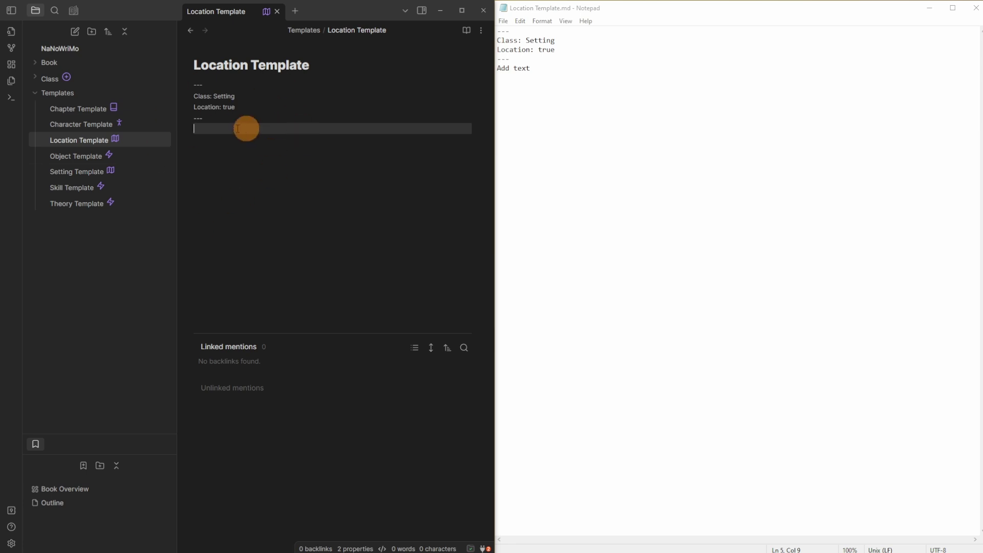
pyautogui.click(689, 127)
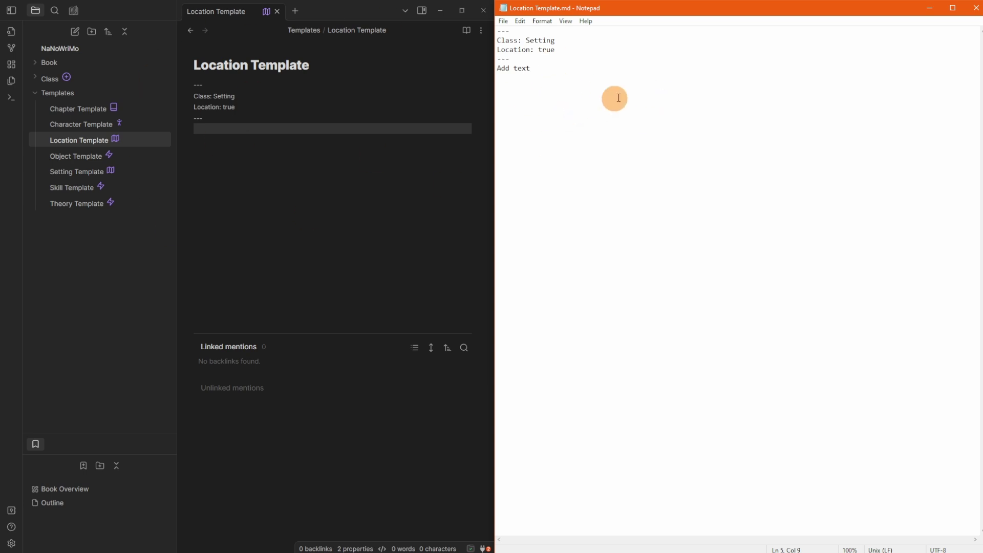
# Close and reopen Location Template.md in Notepad to check its text against the Obsidian note, and close Notepad again.
pyautogui.click(975, 8)
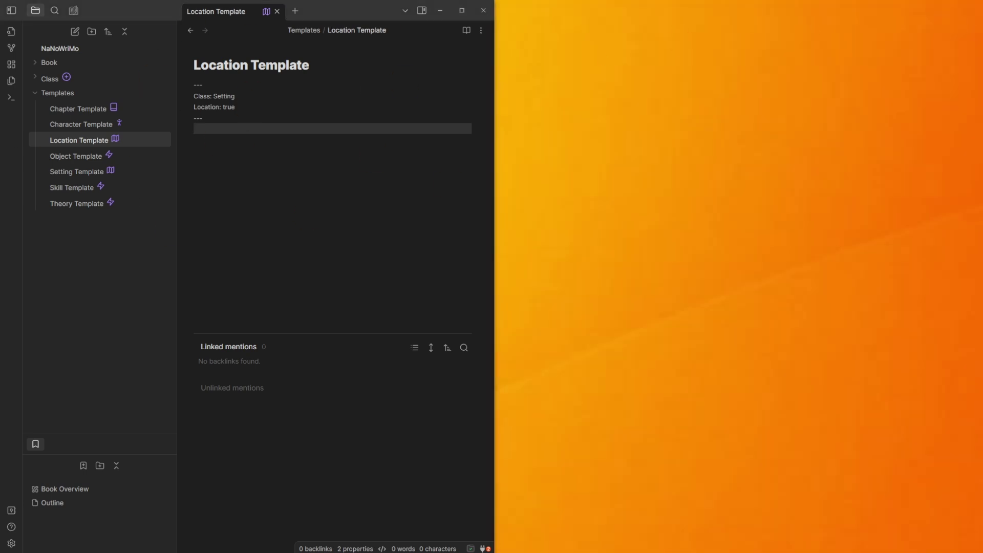
pyautogui.click(158, 187)
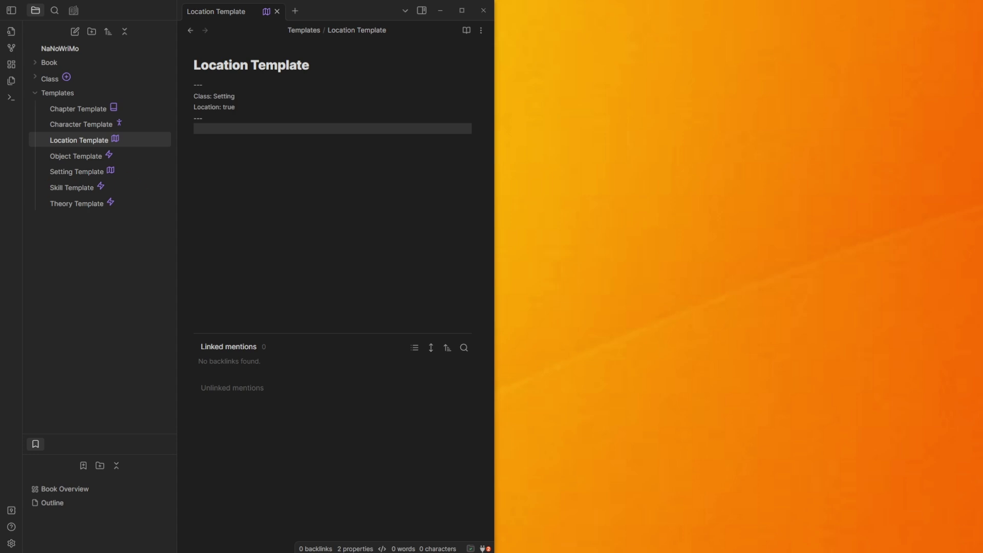
pyautogui.click(536, 125)
pyautogui.click(259, 127)
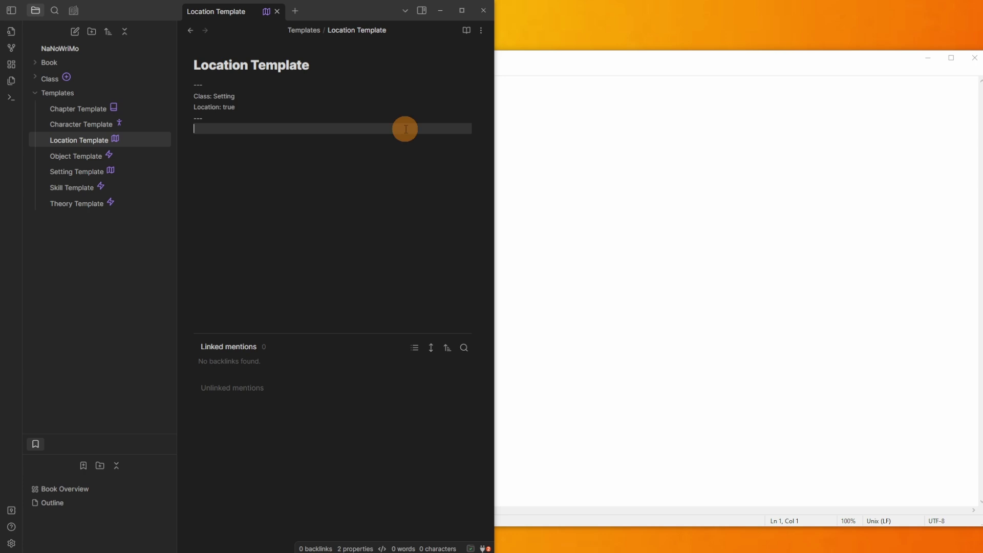
pyautogui.click(601, 60)
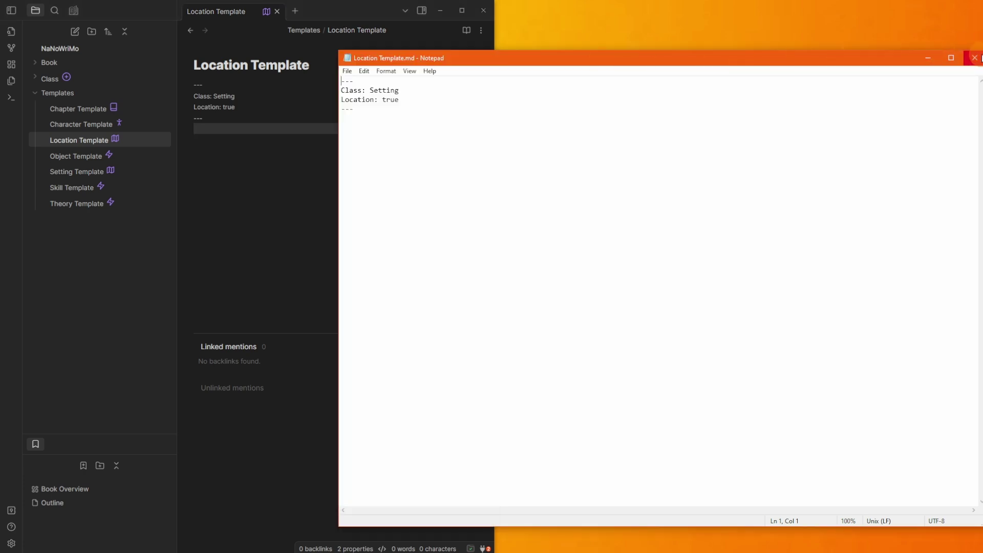
pyautogui.click(975, 58)
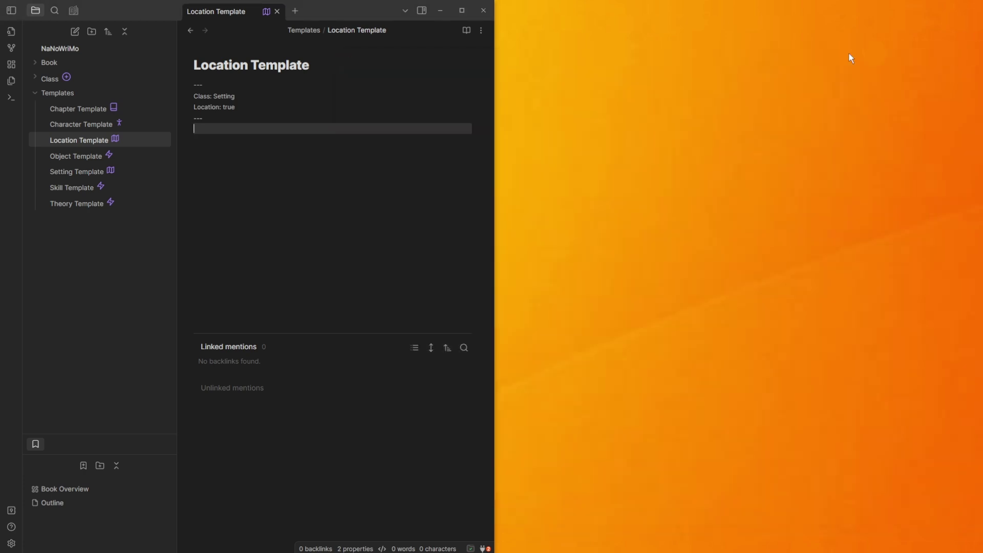
# Maximize Obsidian, examine the plugins, snippets and JSON files in NaNoWriMo's .obsidian folder, and close File Explorer.
pyautogui.doubleClick(333, 14)
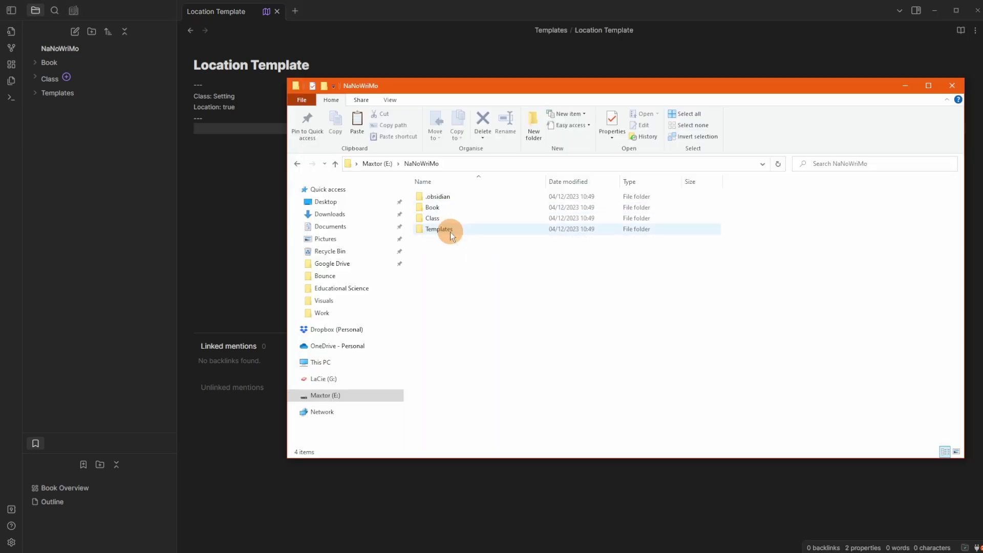
pyautogui.doubleClick(451, 198)
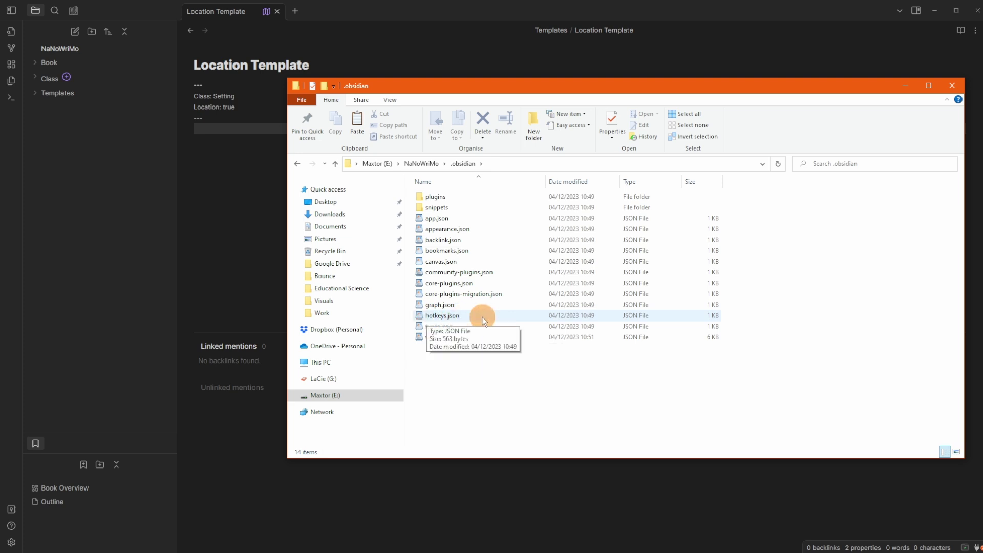
pyautogui.hotkey('alt', 'F4')
# Open the NaNoWriMo vault's hotkey settings and look through the list of commands.
pyautogui.click(11, 542)
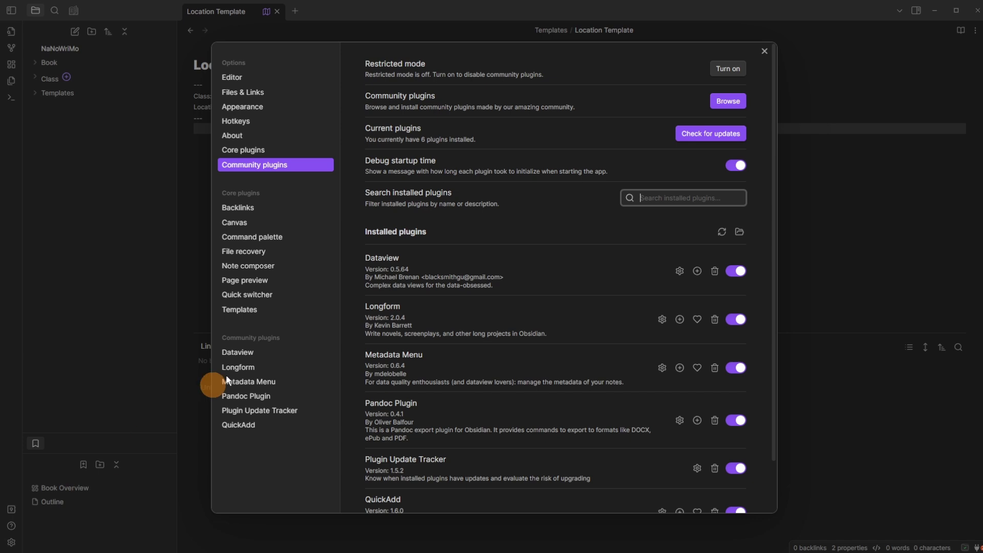
pyautogui.click(261, 121)
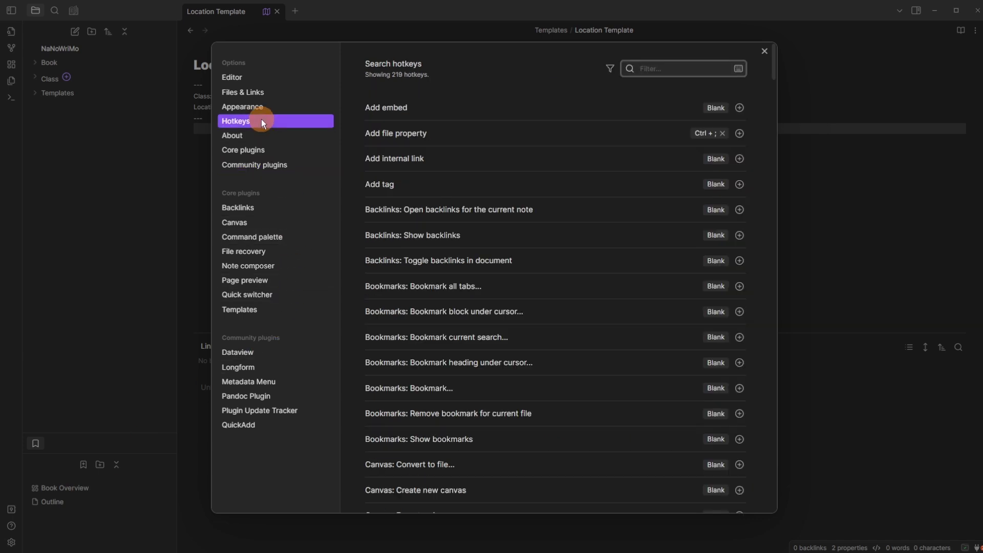
pyautogui.scroll(-19, 622, 145)
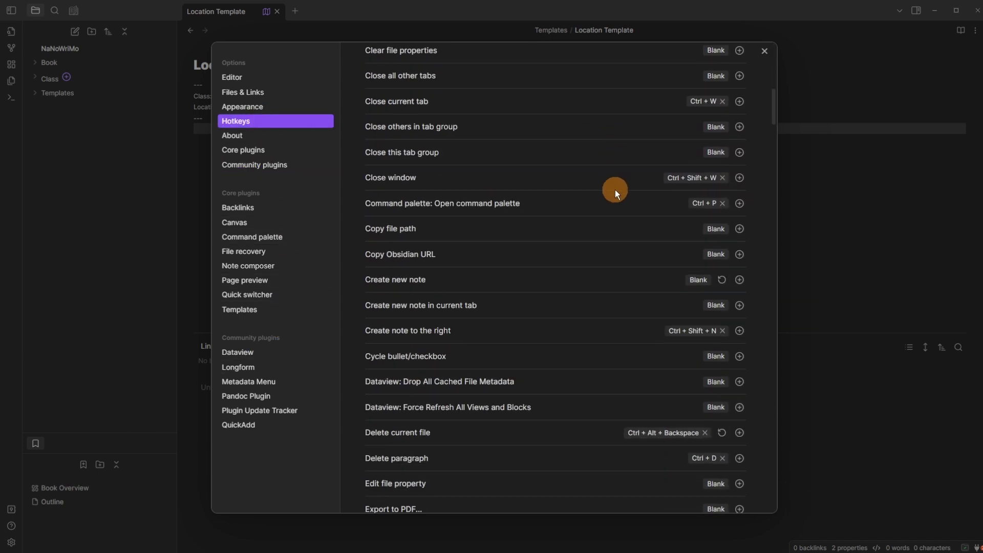
pyautogui.scroll(8, 615, 190)
pyautogui.scroll(5, 615, 190)
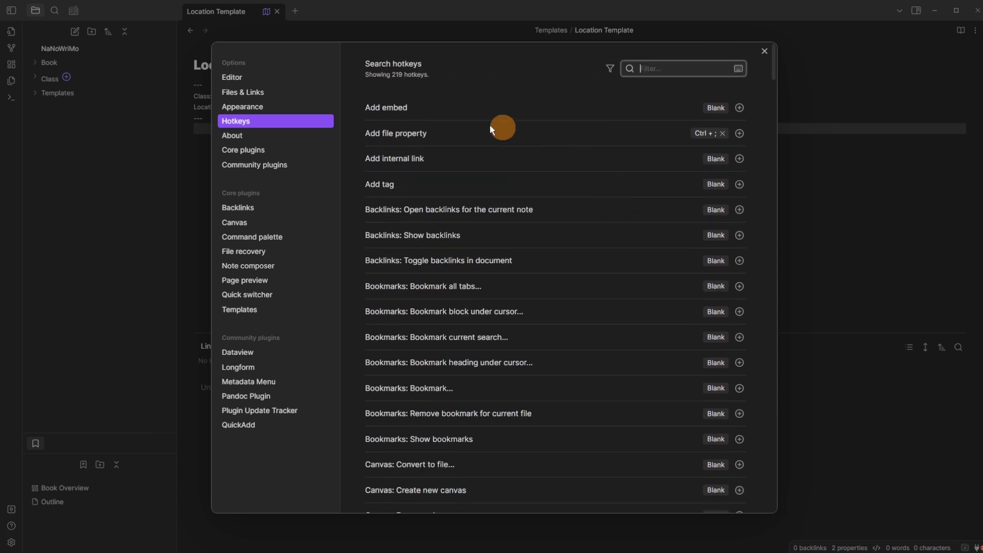
# Assign Ctrl + Shift + E as the hotkey for the Add embed command and close the settings.
pyautogui.click(738, 108)
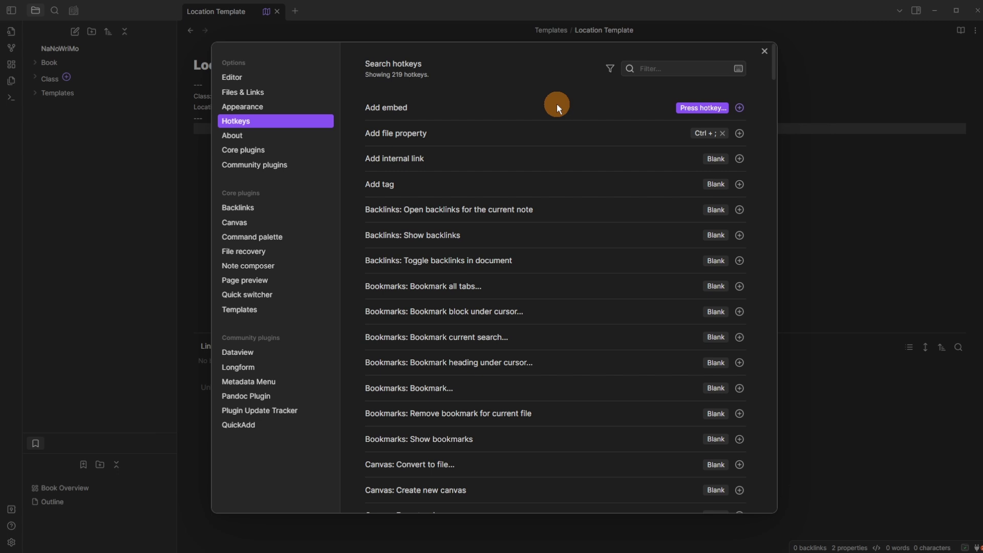
pyautogui.hotkey('ctrl', 'shift', 'e')
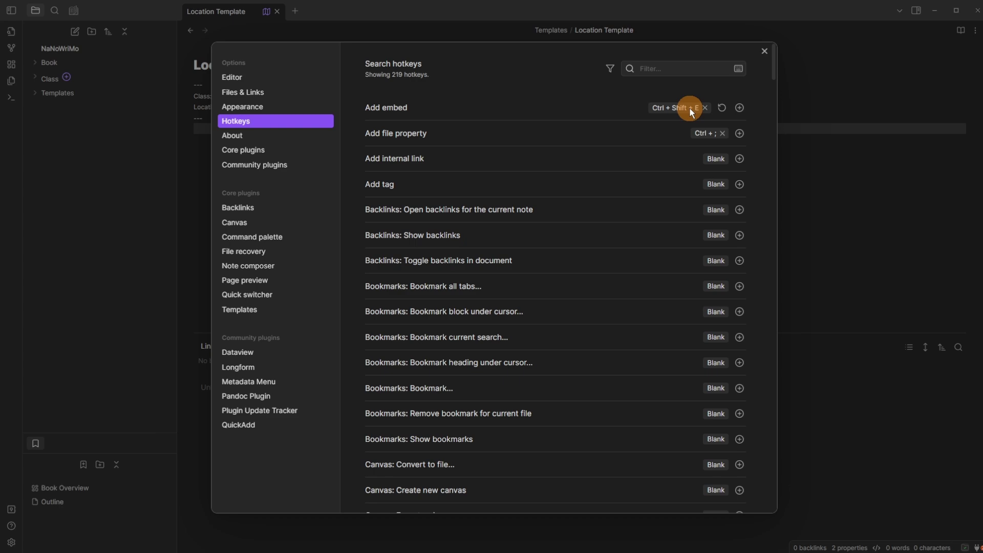
pyautogui.press('Escape')
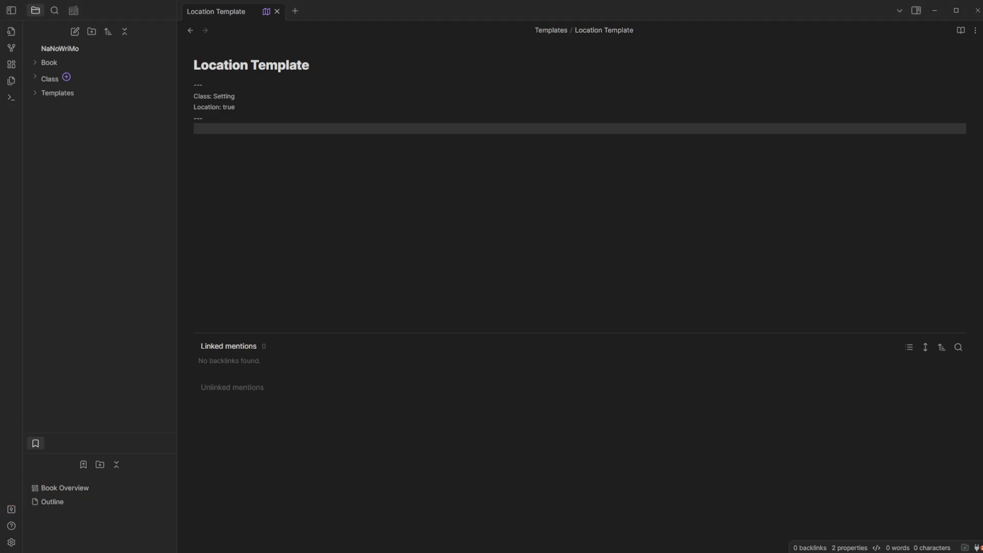
# Create a new local vault named Test Vault on the Maxtor (E:) drive.
pyautogui.click(11, 509)
pyautogui.click(669, 248)
pyautogui.click(657, 282)
pyautogui.write('Test Vault')
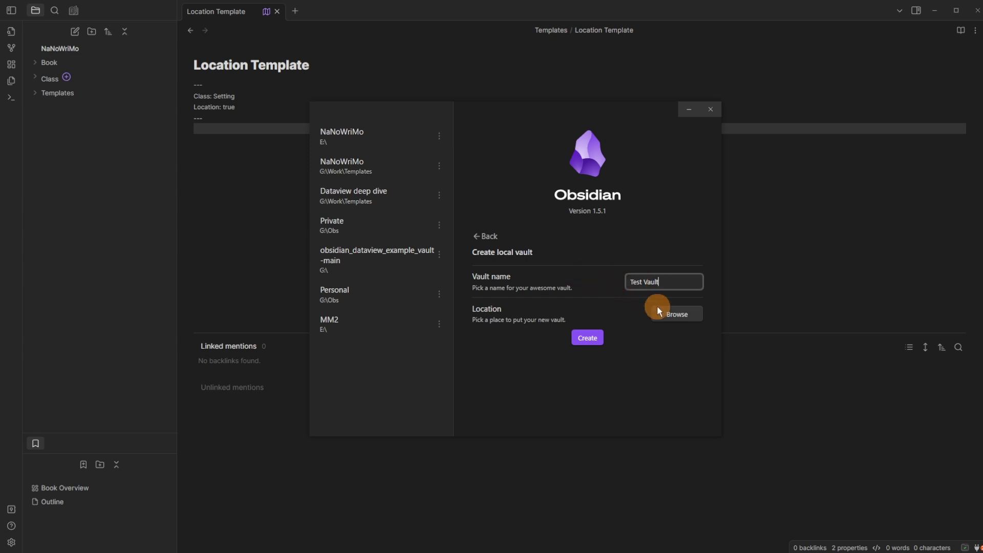
pyautogui.click(678, 313)
pyautogui.click(408, 310)
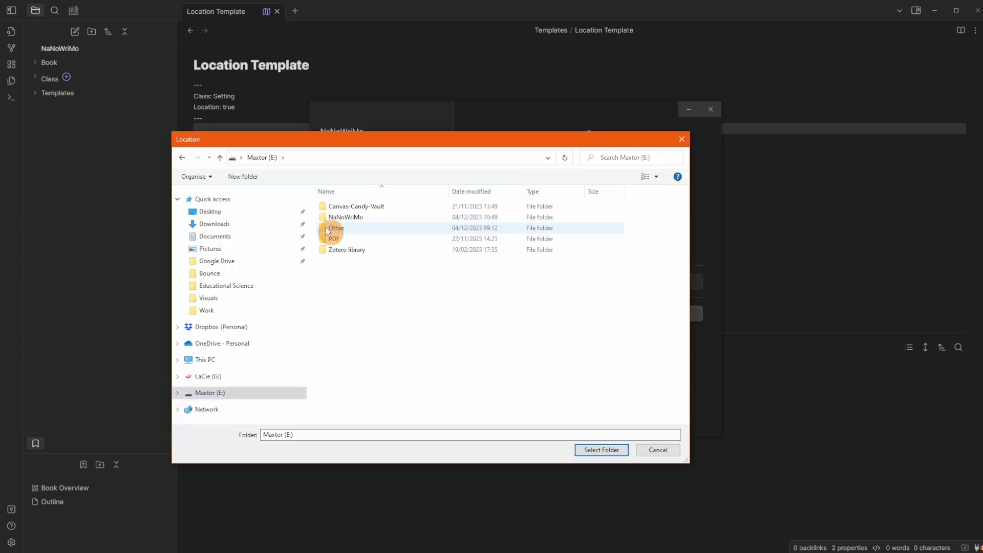
pyautogui.click(593, 450)
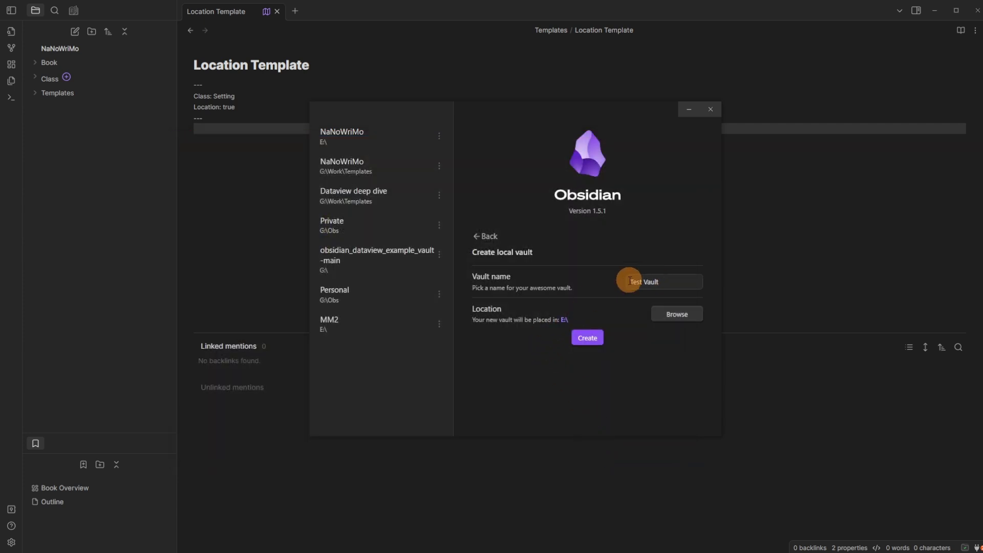
pyautogui.click(593, 339)
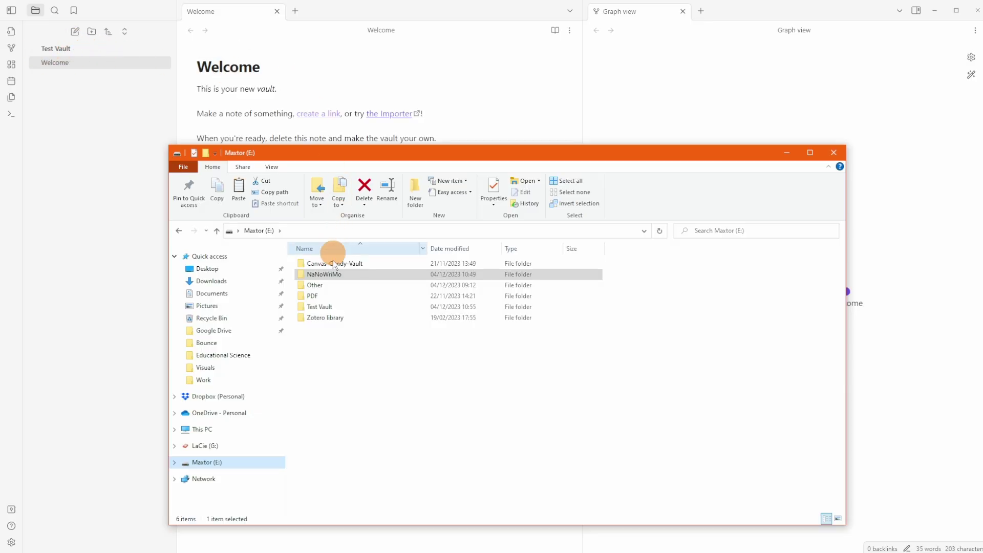
# Open the Test Vault folder on Maxtor (E:) in File Explorer and examine its contents.
pyautogui.click(318, 307)
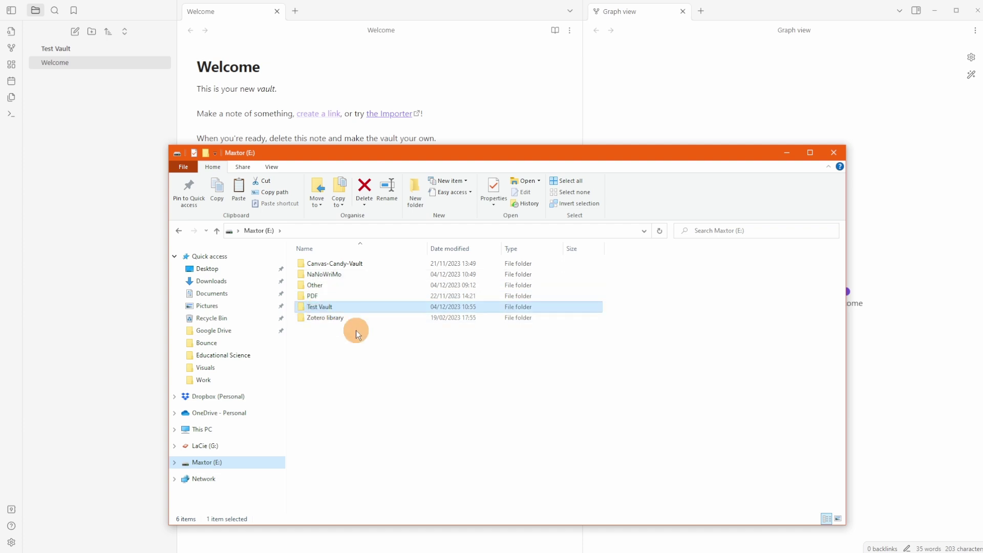
pyautogui.doubleClick(319, 308)
pyautogui.click(303, 263)
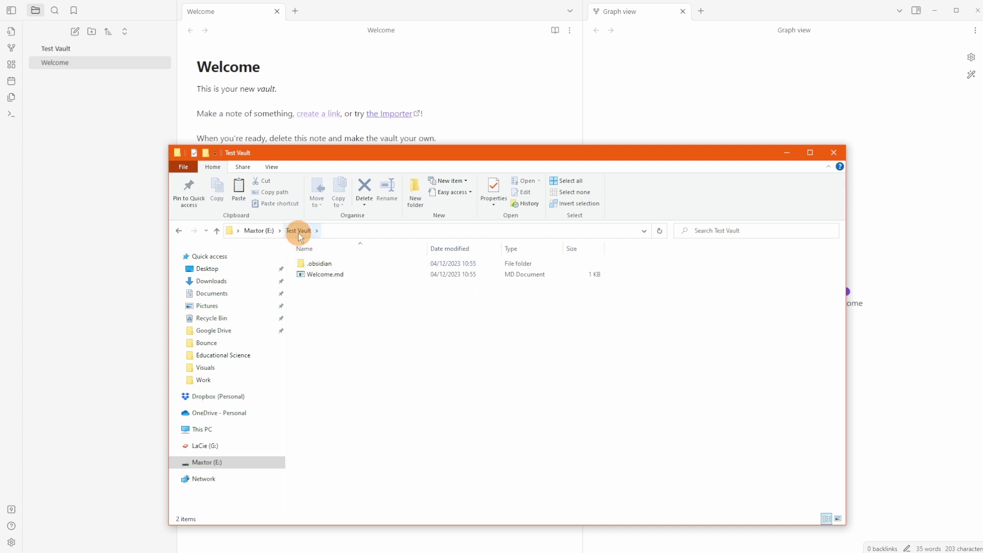
# Check the Add embed hotkey in Test Vault's settings and return to File Explorer.
pyautogui.click(12, 542)
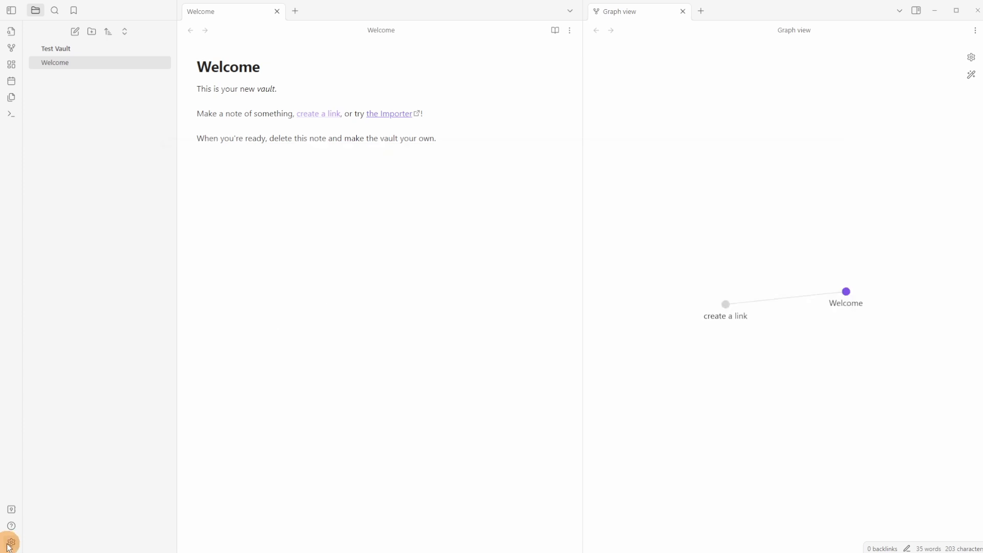
pyautogui.click(11, 542)
pyautogui.click(250, 120)
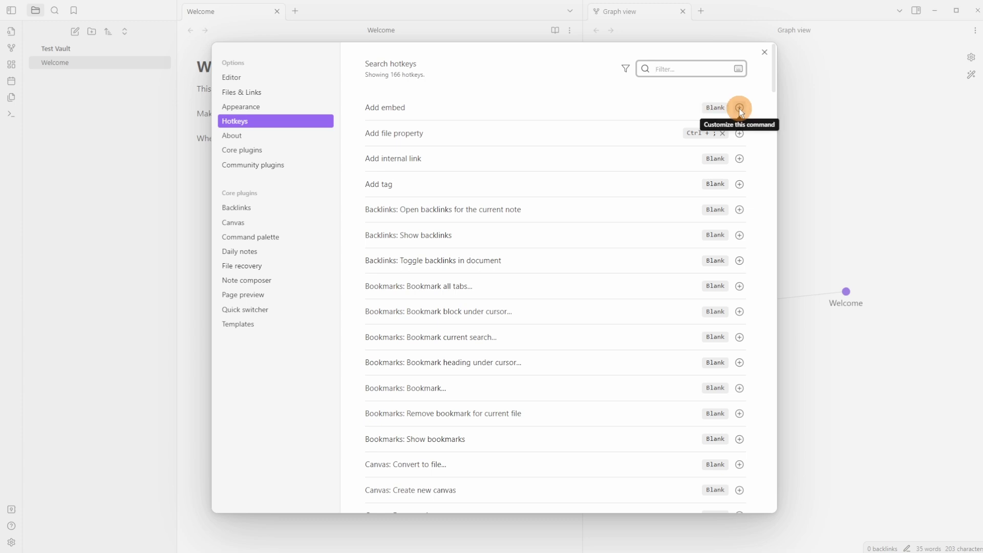
pyautogui.hotkey('alt', 'Tab')
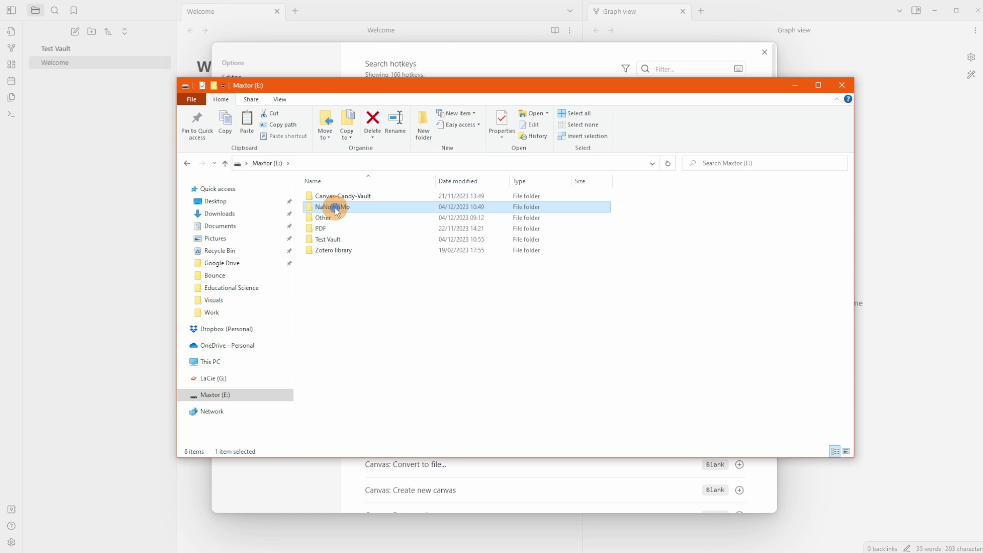
# Copy hotkeys.json from the NaNoWriMo vault's .obsidian folder into Test Vault's .obsidian folder.
pyautogui.doubleClick(336, 208)
pyautogui.doubleClick(335, 199)
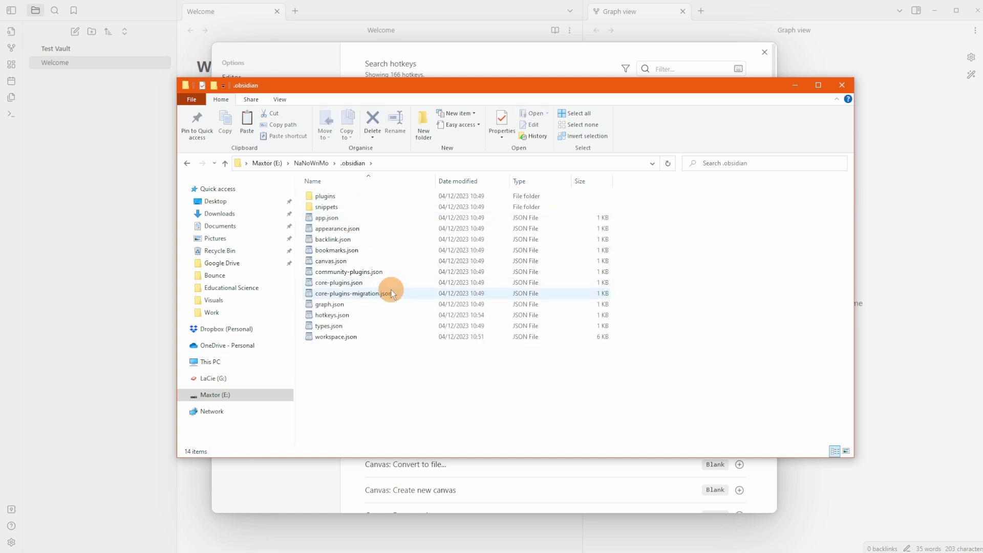
pyautogui.click(360, 314)
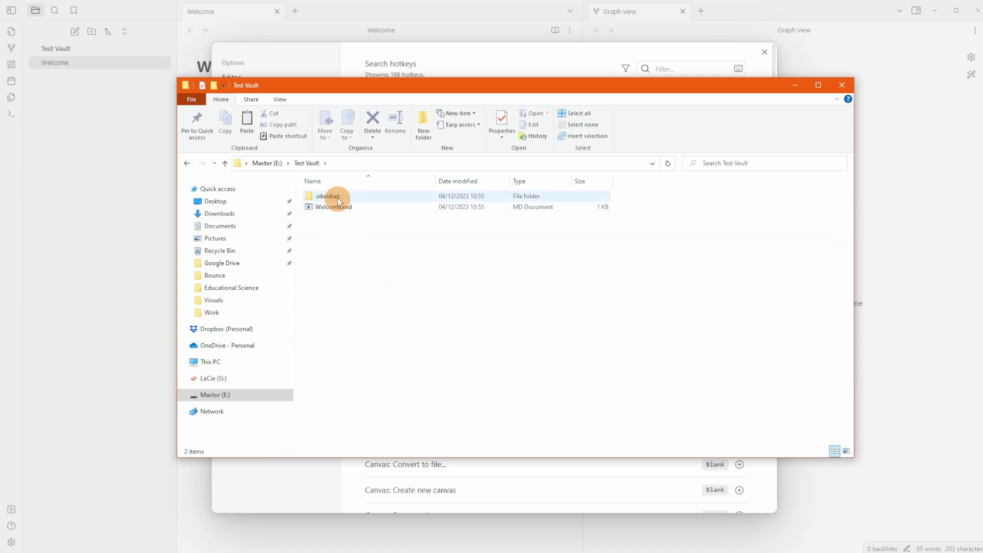
pyautogui.click(336, 197)
pyautogui.doubleClick(336, 198)
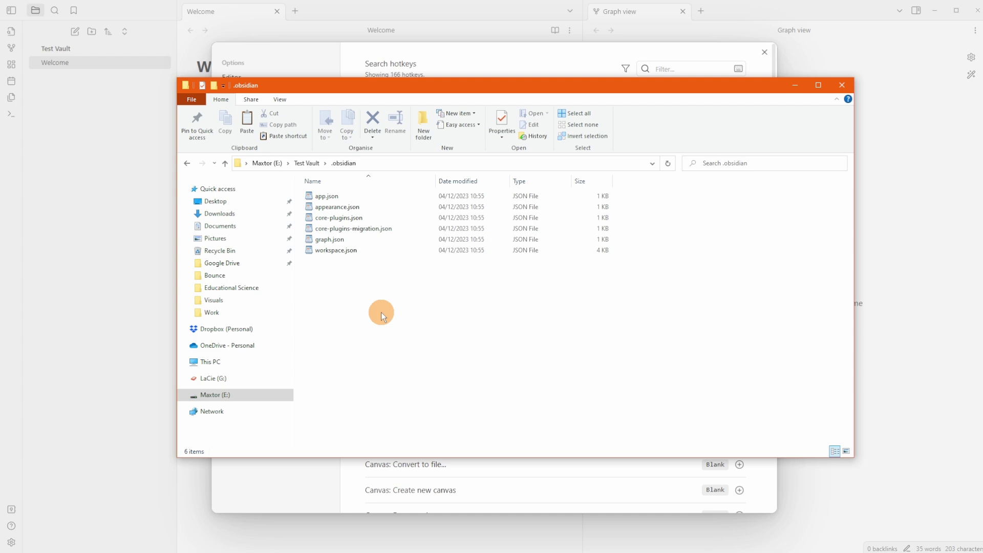
pyautogui.hotkey('ctrl', 'v')
pyautogui.click(381, 311)
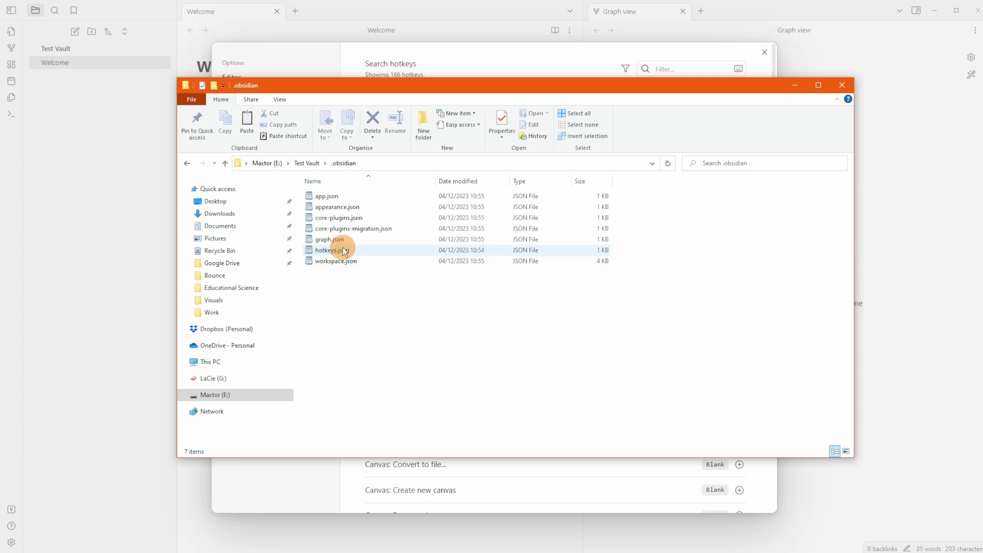
# Close Test Vault, reopen it from the vault list and check the Add embed hotkey in its settings.
pyautogui.hotkey('alt', 'Tab')
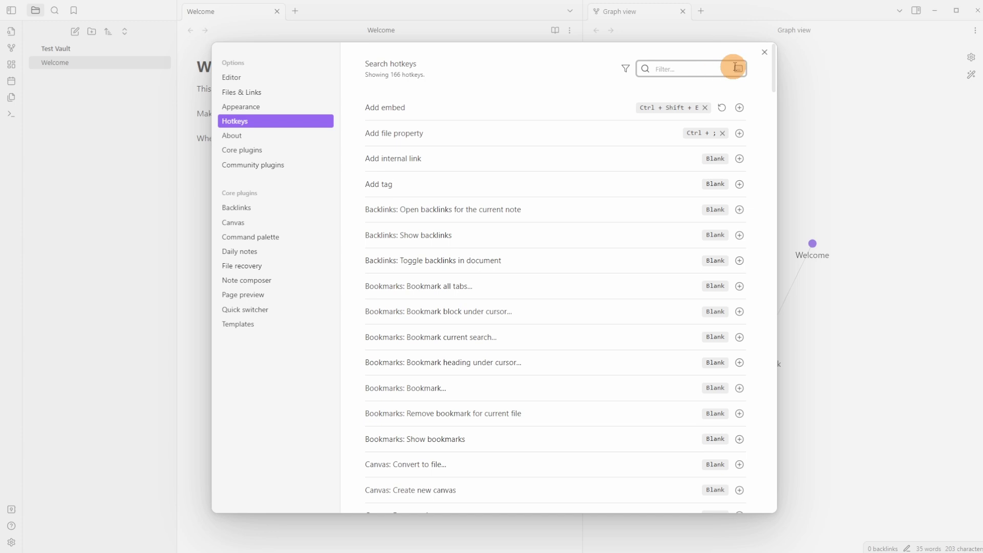
pyautogui.click(764, 53)
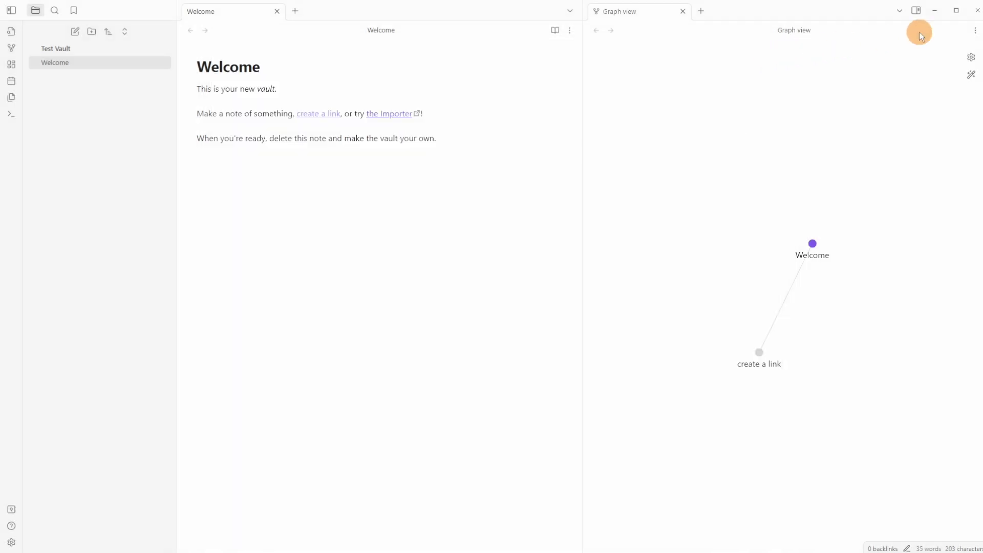
pyautogui.click(975, 10)
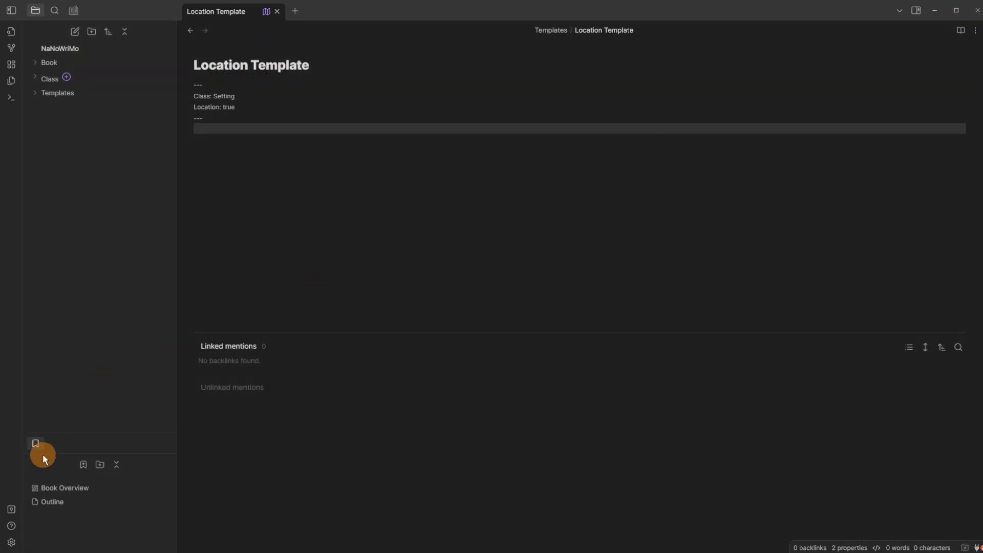
pyautogui.click(16, 509)
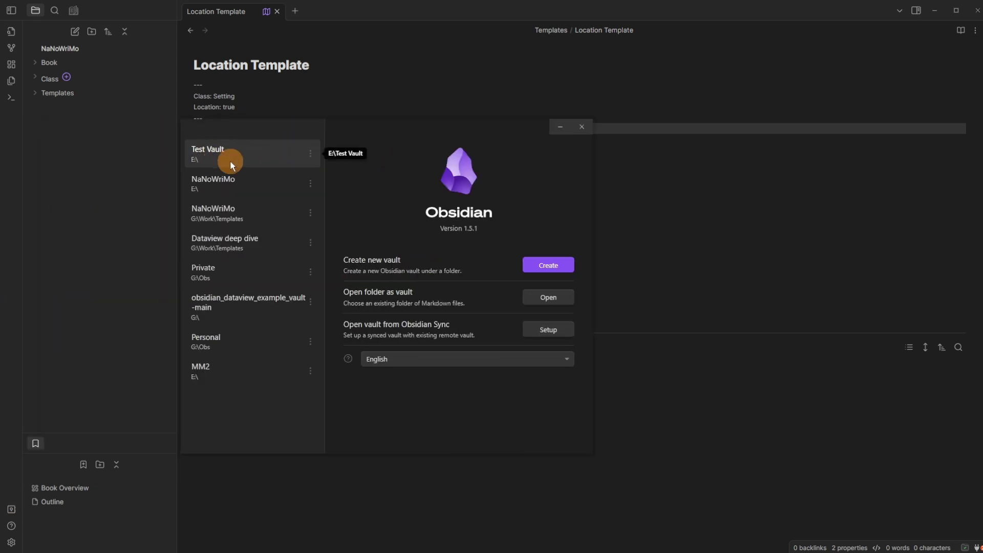
pyautogui.click(223, 157)
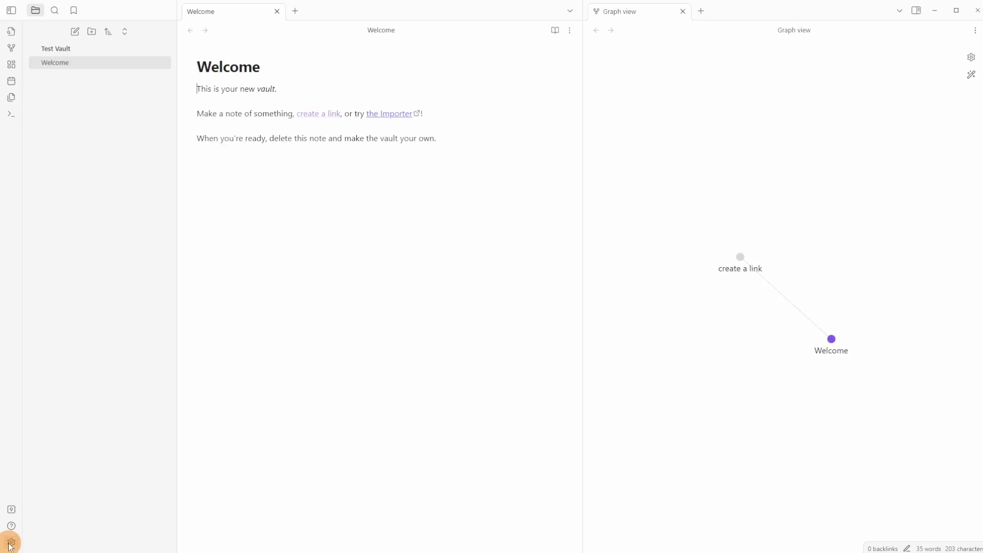
pyautogui.click(11, 542)
pyautogui.click(254, 122)
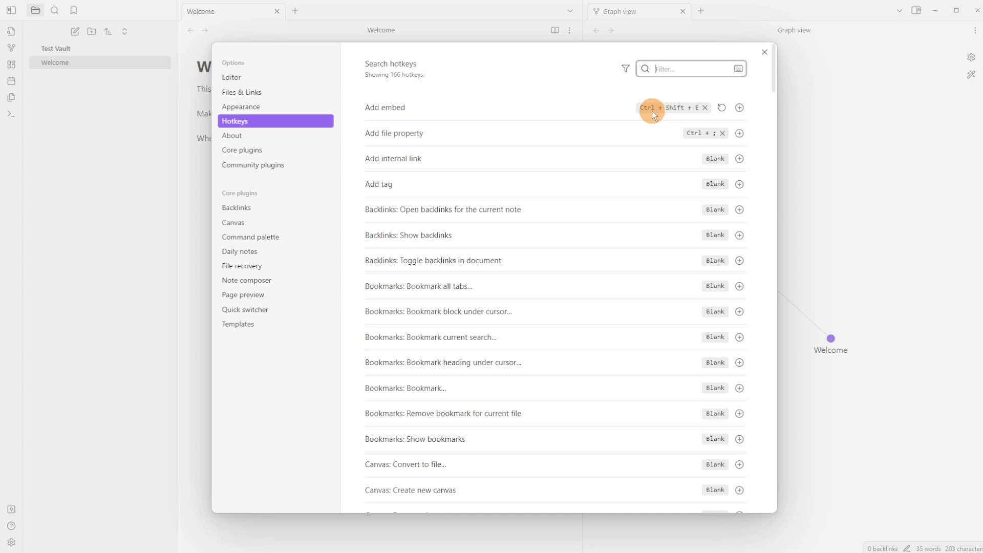
# Delete hotkeys.json from Test Vault's .obsidian folder in File Explorer and close the folder window.
pyautogui.hotkey('alt', 'Tab')
pyautogui.click(380, 307)
pyautogui.click(372, 245)
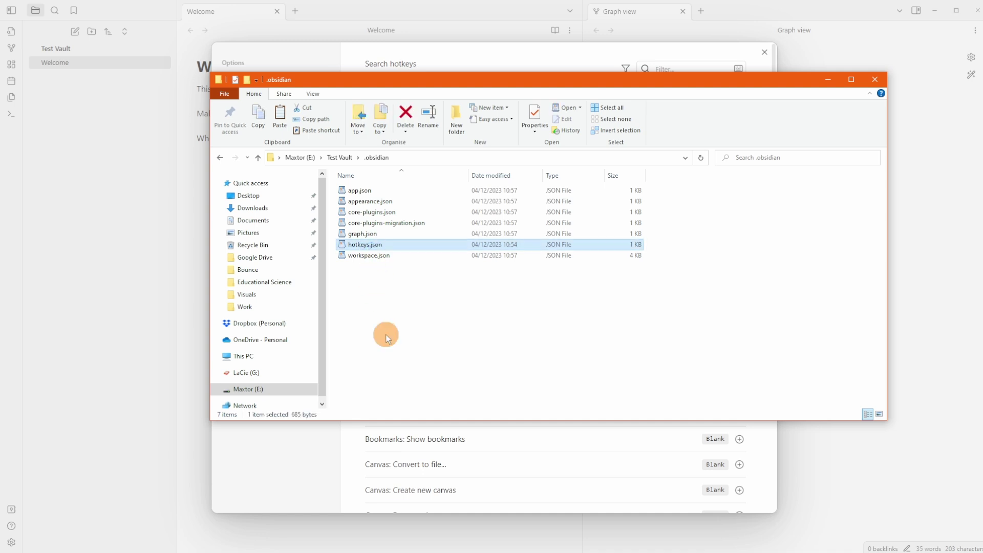
pyautogui.press('Delete')
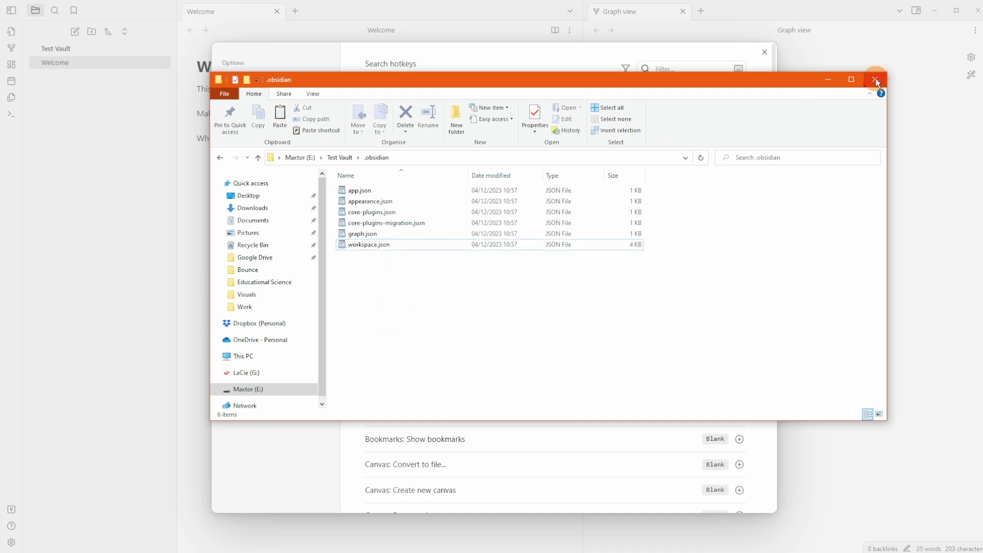
pyautogui.click(875, 79)
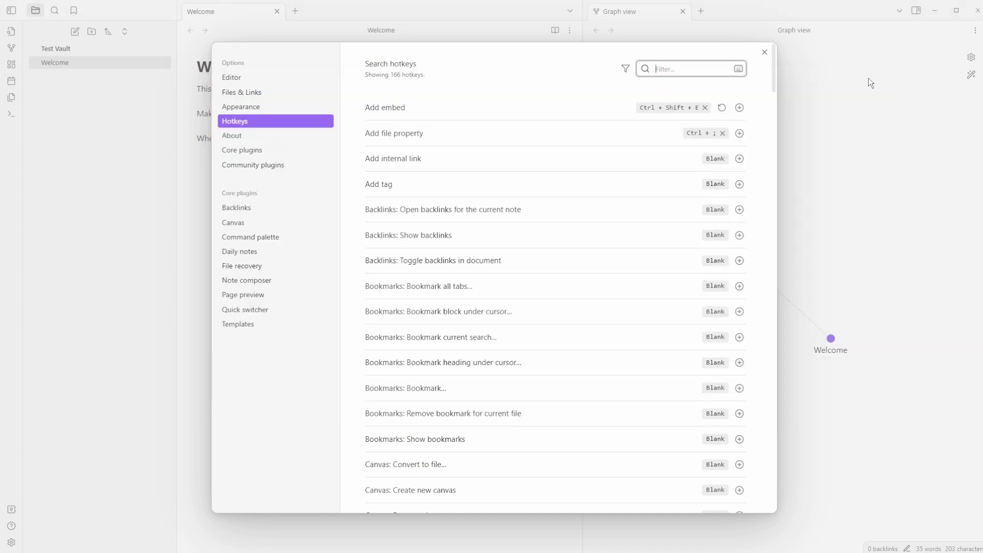
# Restart Test Vault without hotkeys.json, recheck the Add embed hotkey and close the settings.
pyautogui.click(764, 52)
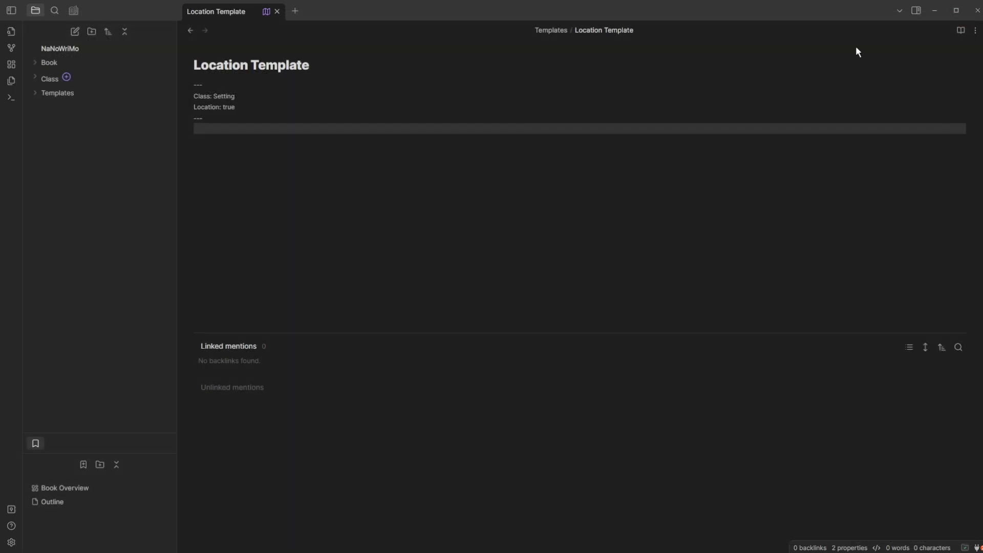
pyautogui.click(12, 509)
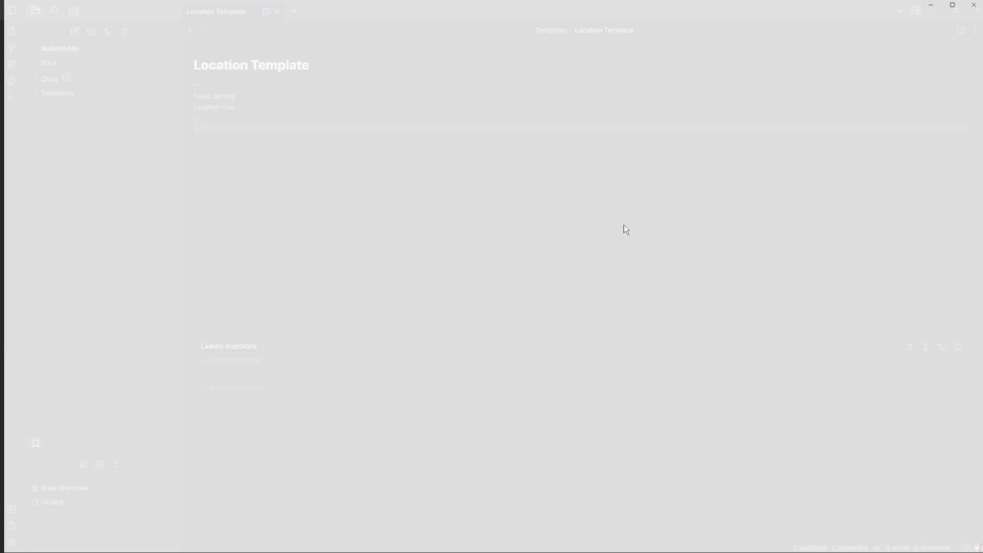
pyautogui.click(12, 541)
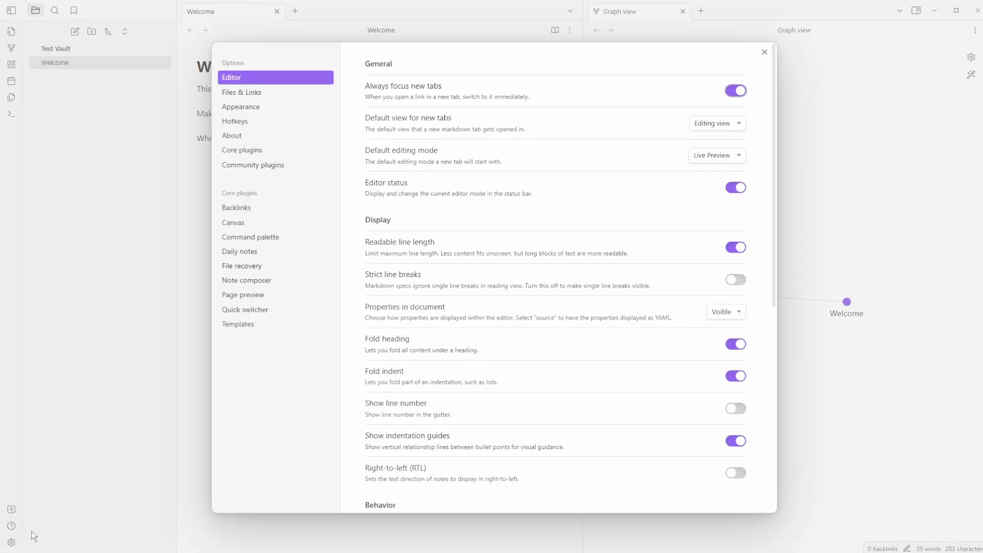
pyautogui.click(256, 121)
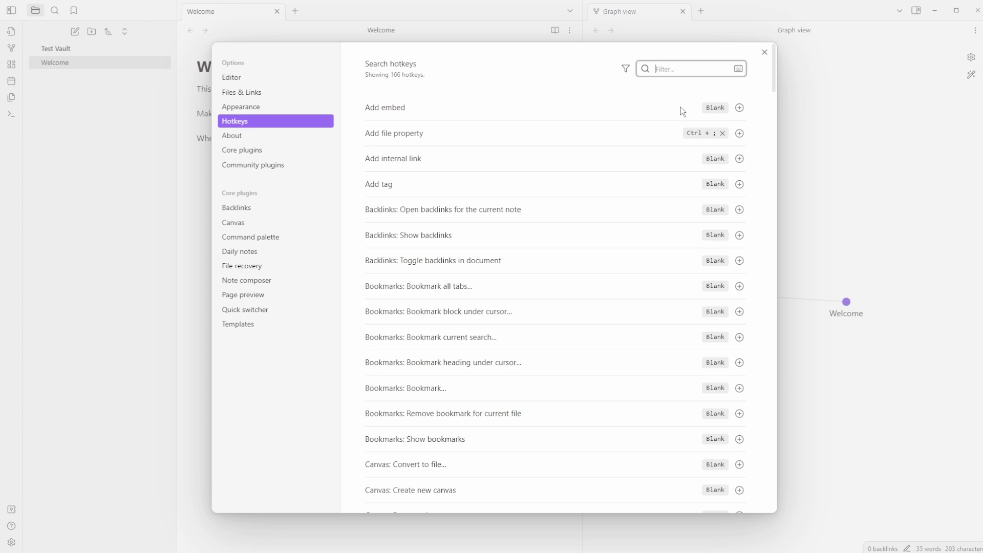
pyautogui.click(764, 52)
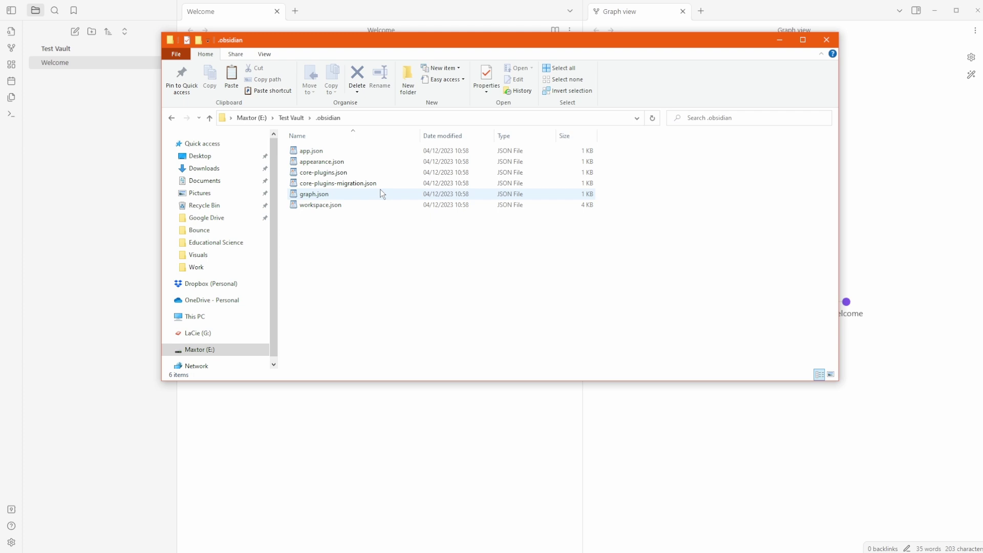
# Examine the app, appearance, core-plugins, core-plugins-migration and graph JSON files in Test Vault's .obsidian folder.
pyautogui.click(335, 152)
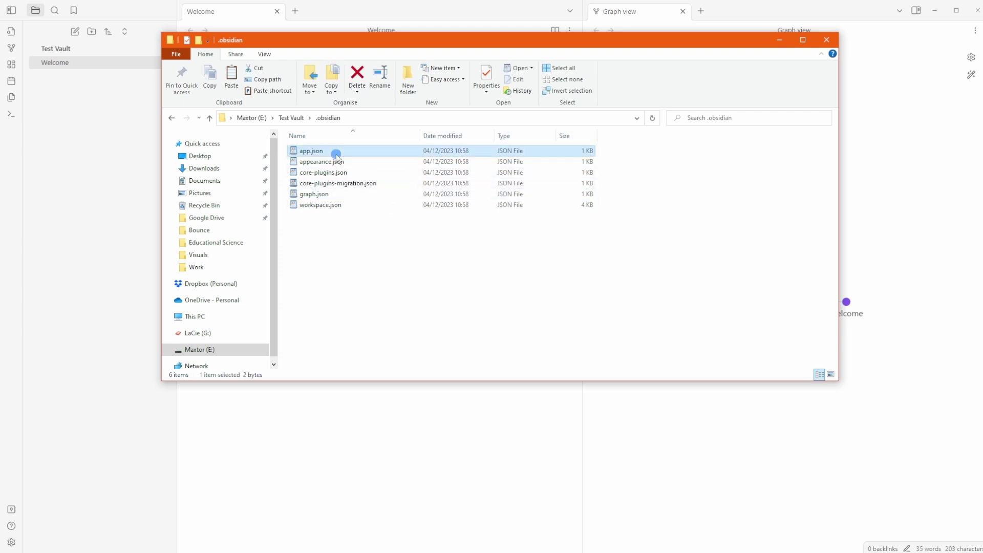
pyautogui.click(342, 163)
pyautogui.click(341, 173)
pyautogui.click(392, 186)
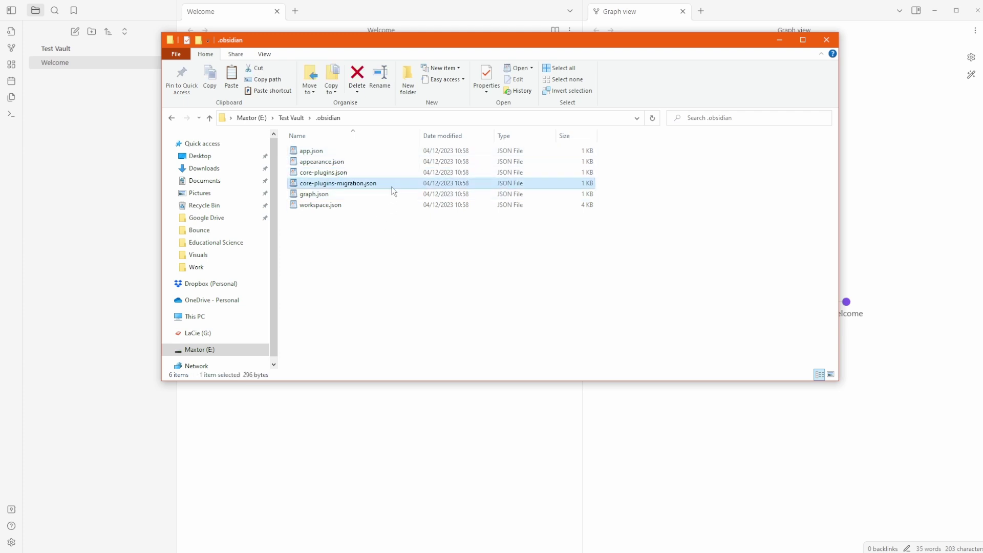
pyautogui.click(322, 163)
pyautogui.click(326, 195)
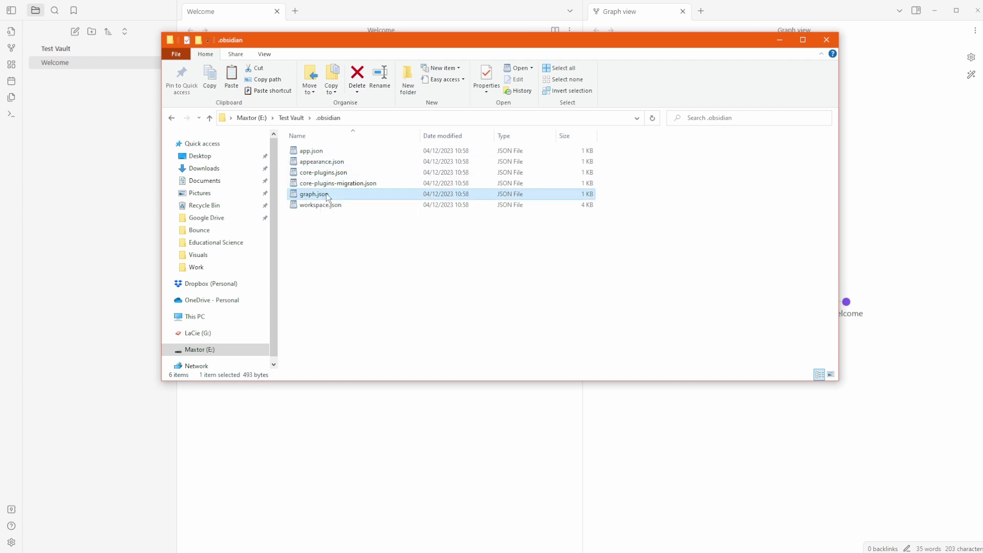
# Switch to the NaNoWriMo vault folder and examine its subfolders and the settings files inside .obsidian.
pyautogui.click(274, 118)
pyautogui.click(297, 134)
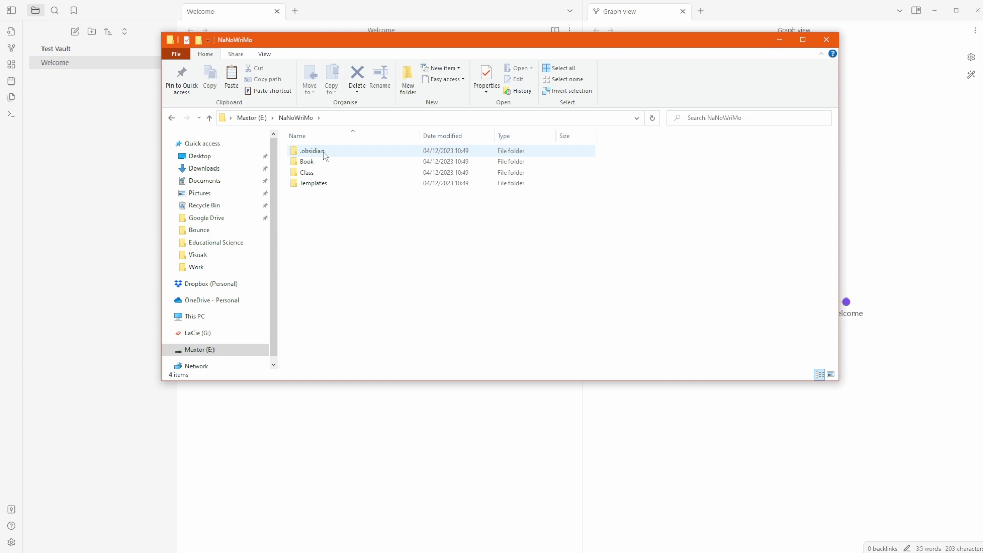
pyautogui.doubleClick(323, 151)
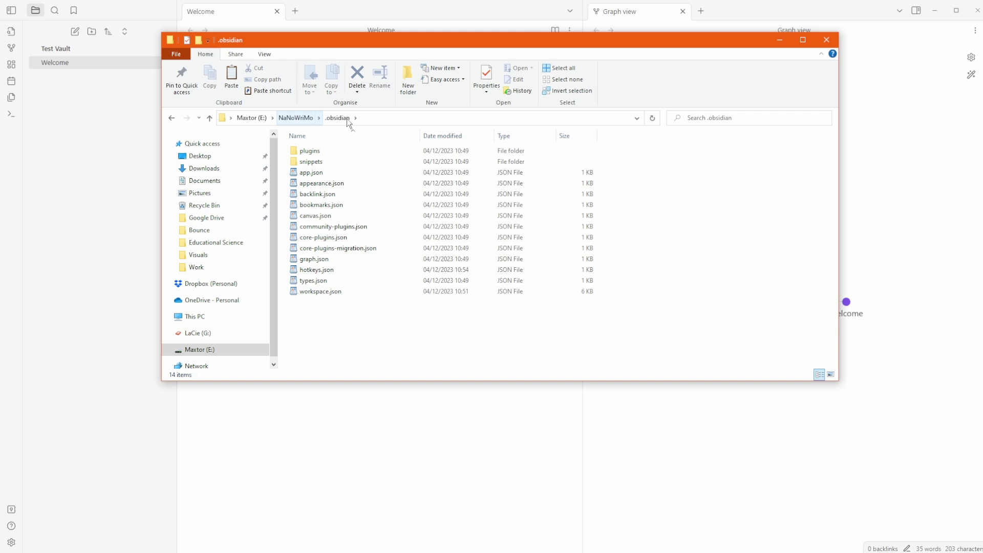
pyautogui.click(307, 118)
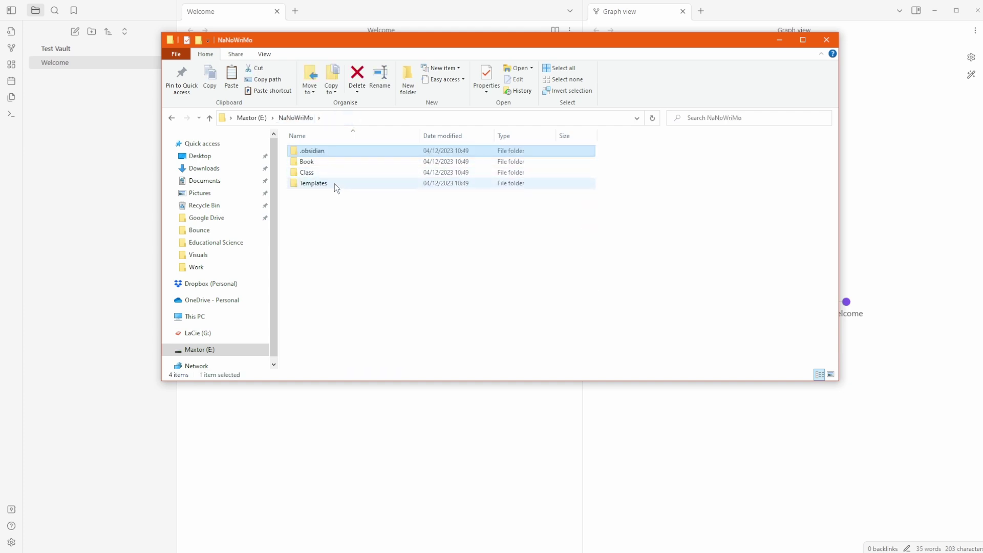
pyautogui.moveTo(342, 185)
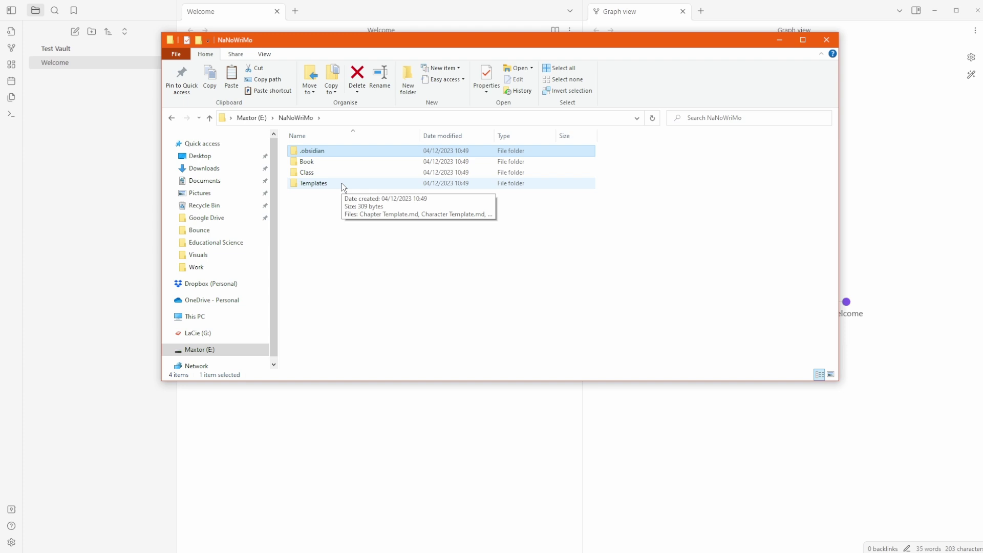
pyautogui.doubleClick(317, 150)
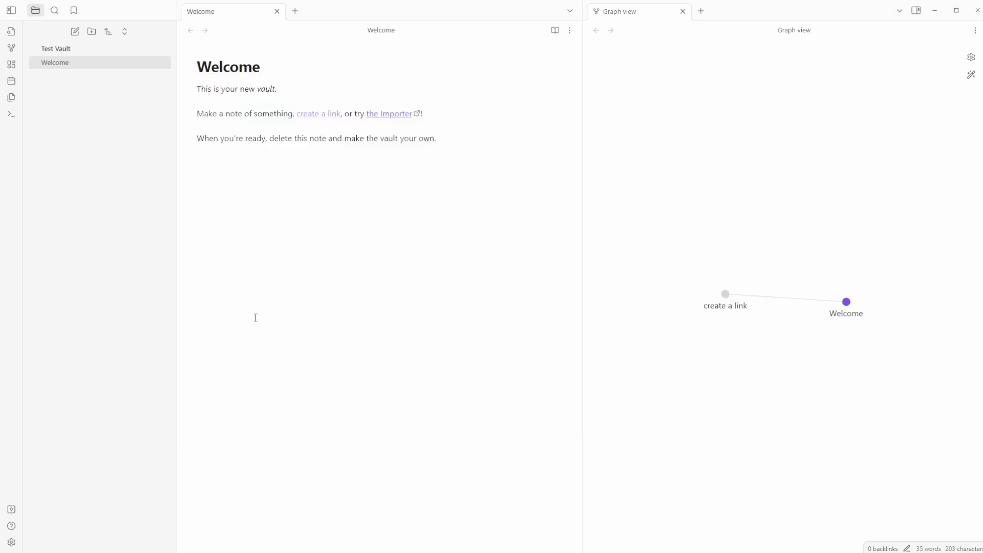
# Open the CSS snippets folder from Test Vault's appearance settings and delete that snippets folder from .obsidian.
pyautogui.click(12, 542)
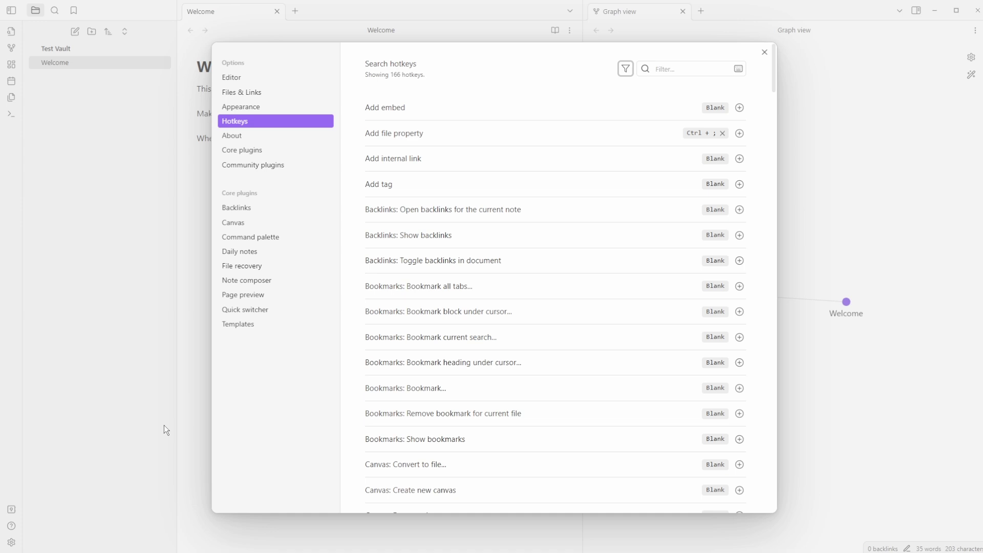
pyautogui.click(254, 109)
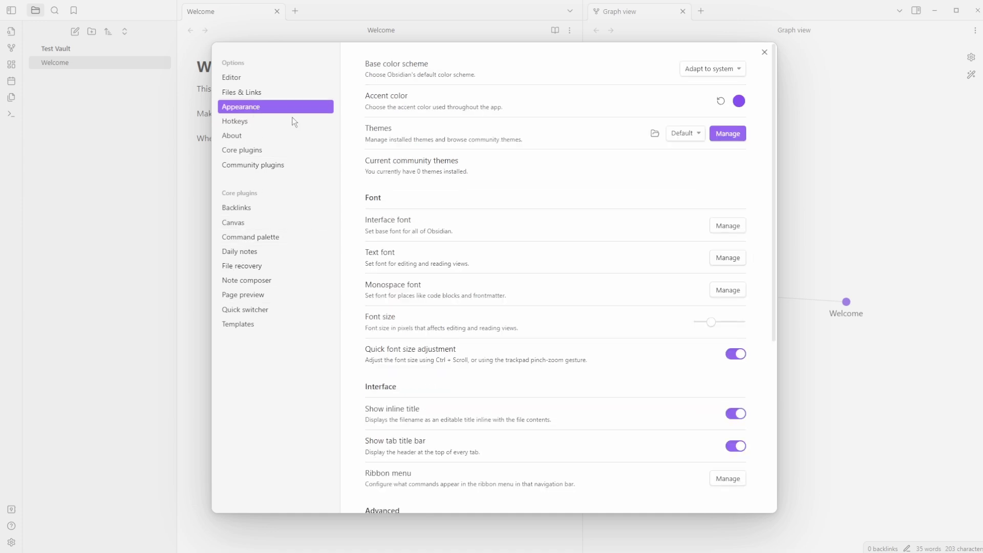
pyautogui.scroll(-5, 581, 141)
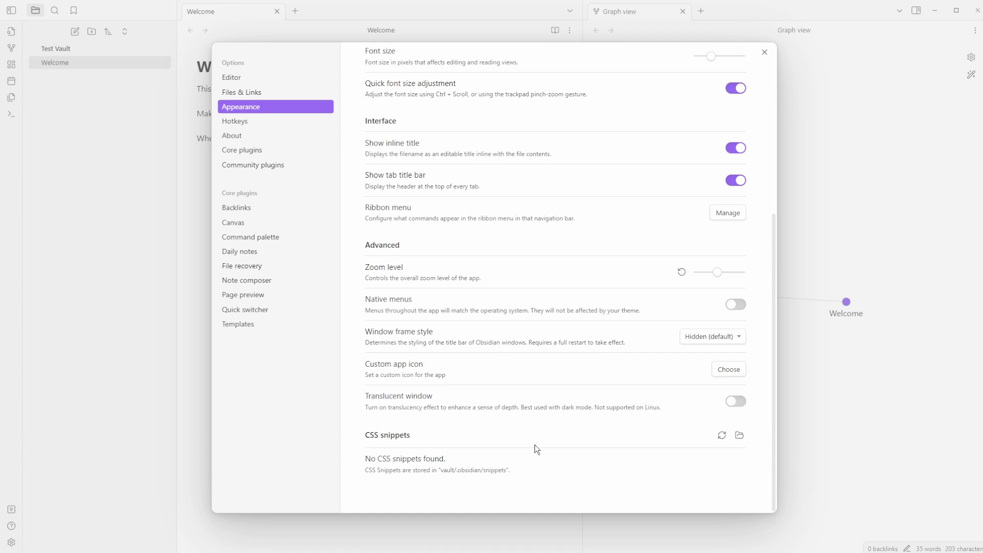
pyautogui.click(739, 435)
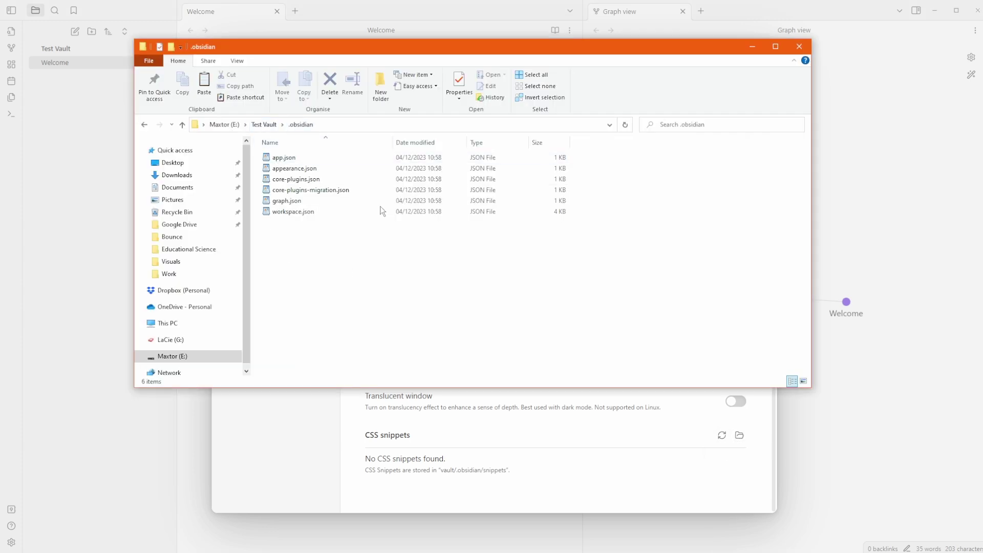
pyautogui.click(739, 436)
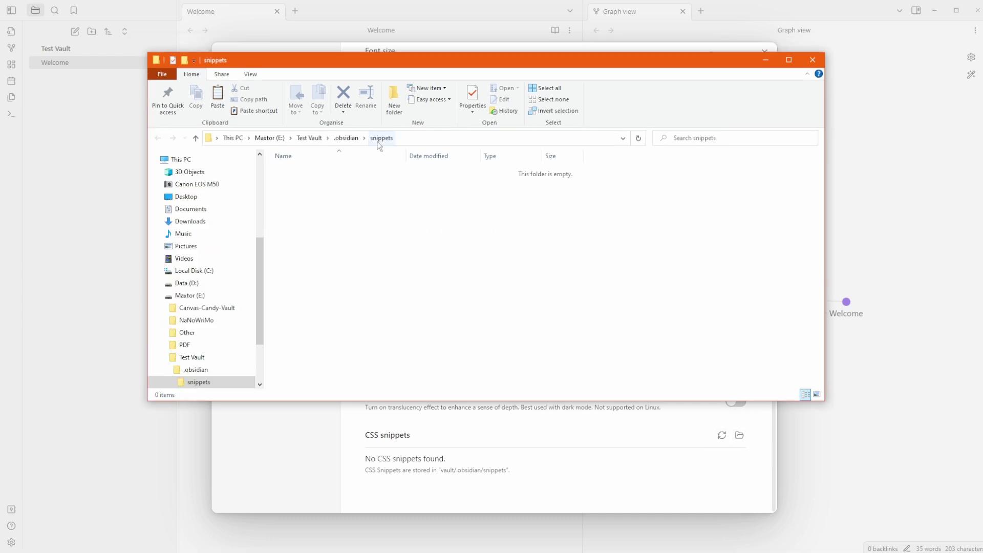
pyautogui.click(344, 138)
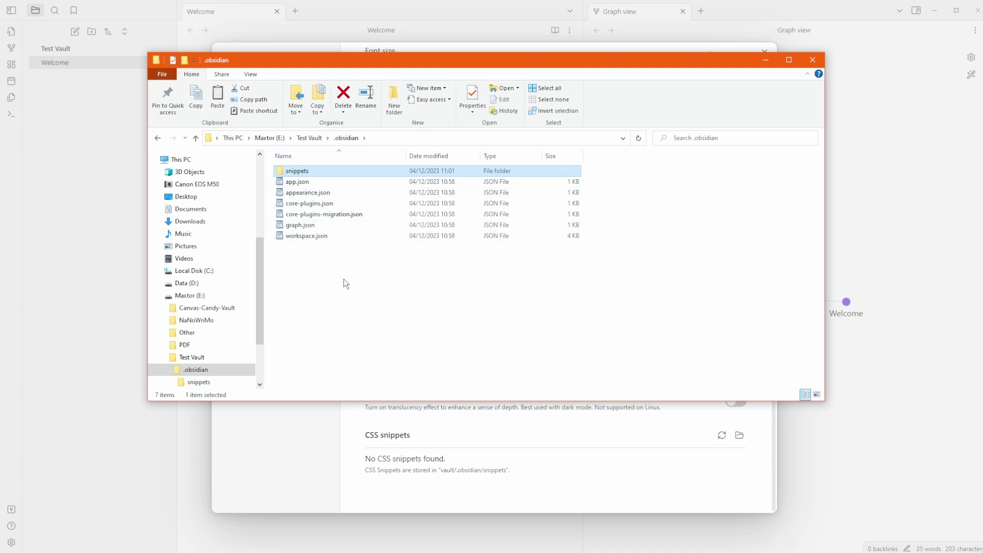
pyautogui.press('Delete')
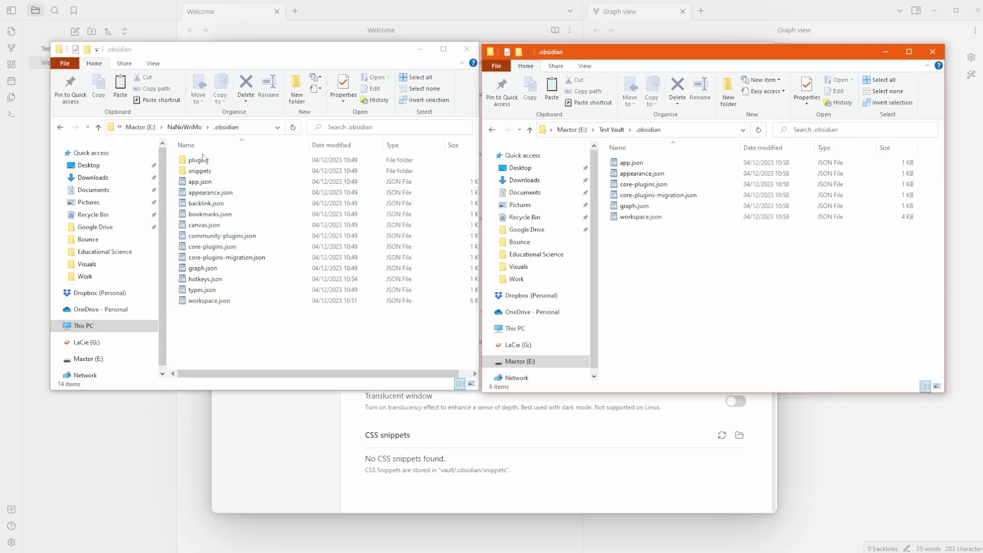
# Copy the snippets folder from NaNoWriMo's .obsidian folder into Test Vault's .obsidian folder and check its contents.
pyautogui.click(198, 171)
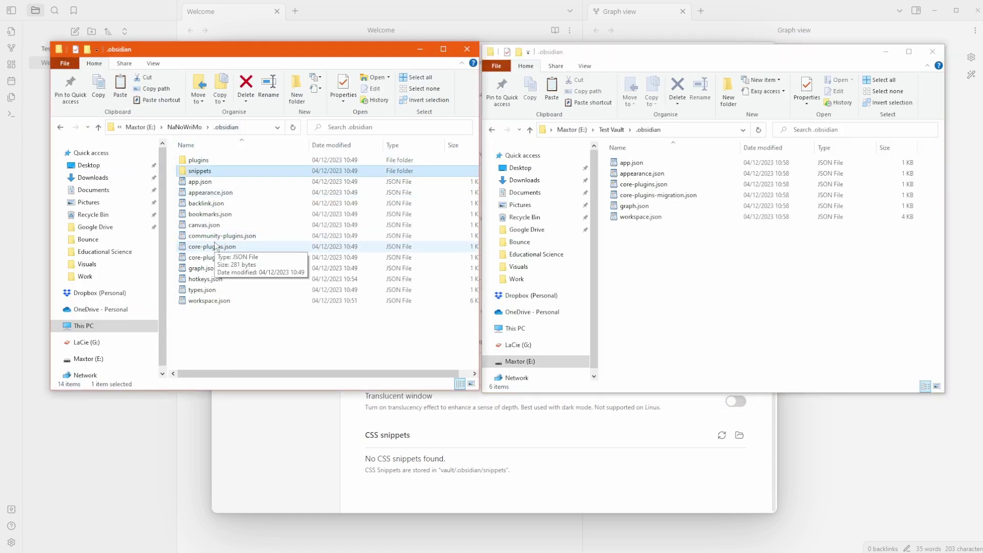
pyautogui.click(705, 235)
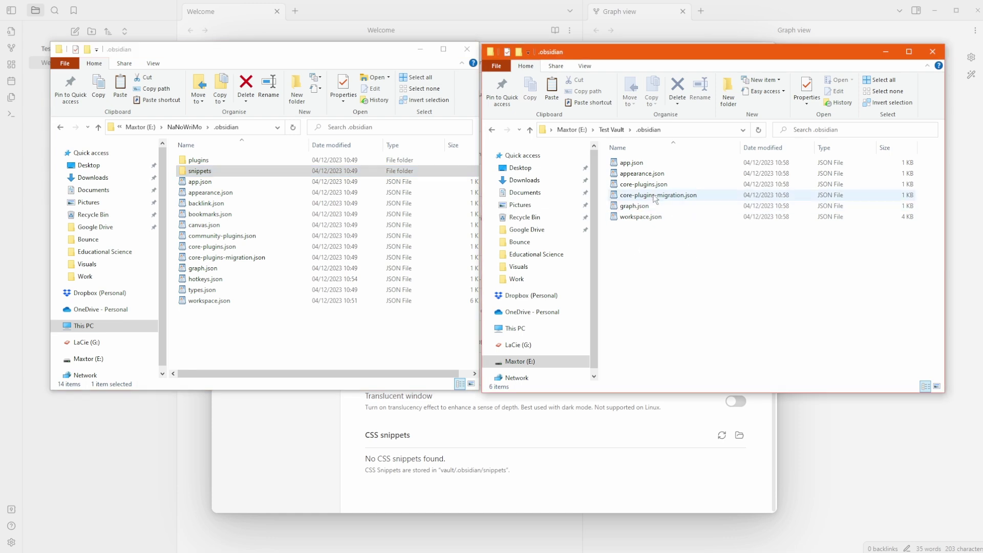
pyautogui.hotkey('ctrl', 'v')
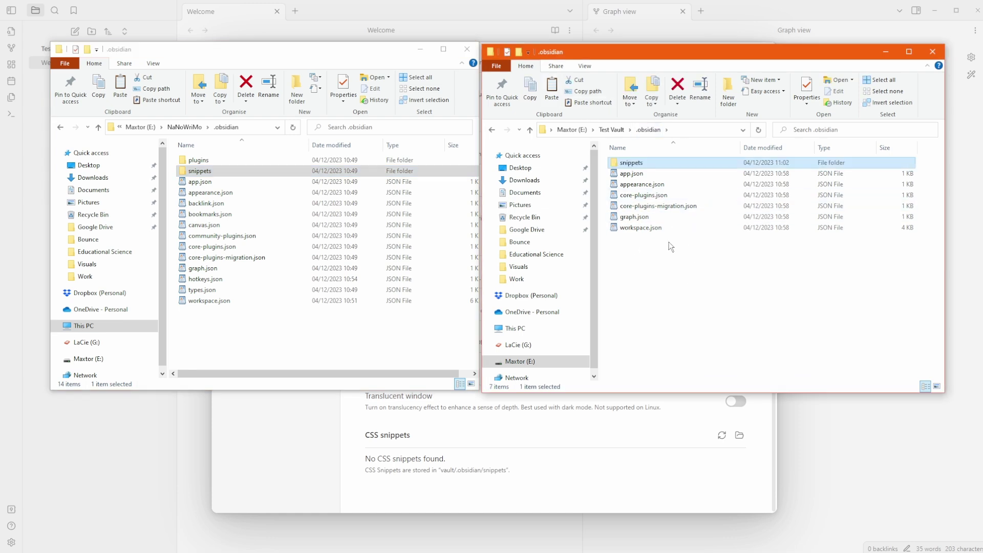
pyautogui.doubleClick(631, 162)
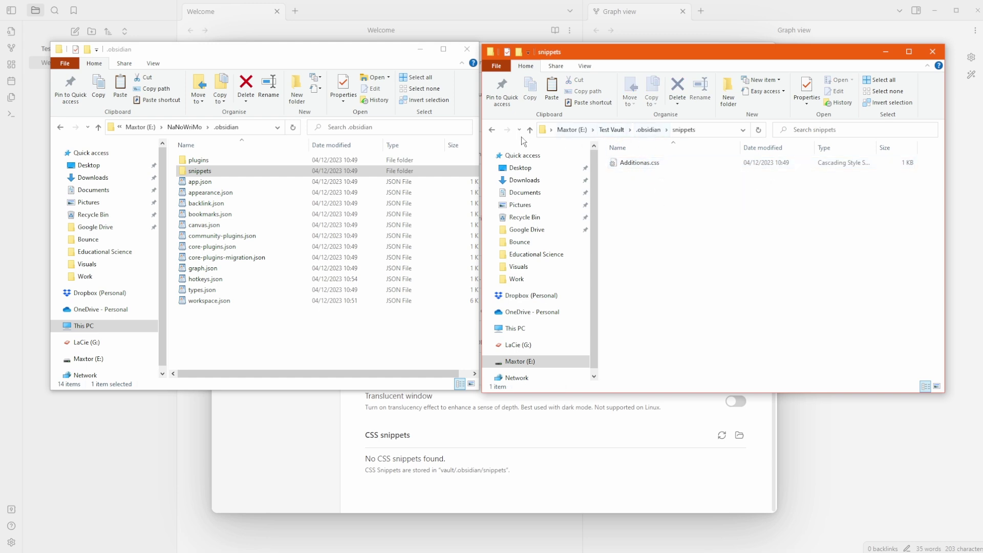
pyautogui.click(491, 130)
# Reload the CSS snippets in Test Vault's appearance settings, enable the Additionas snippet and close the settings.
pyautogui.hotkey('alt', 'Tab')
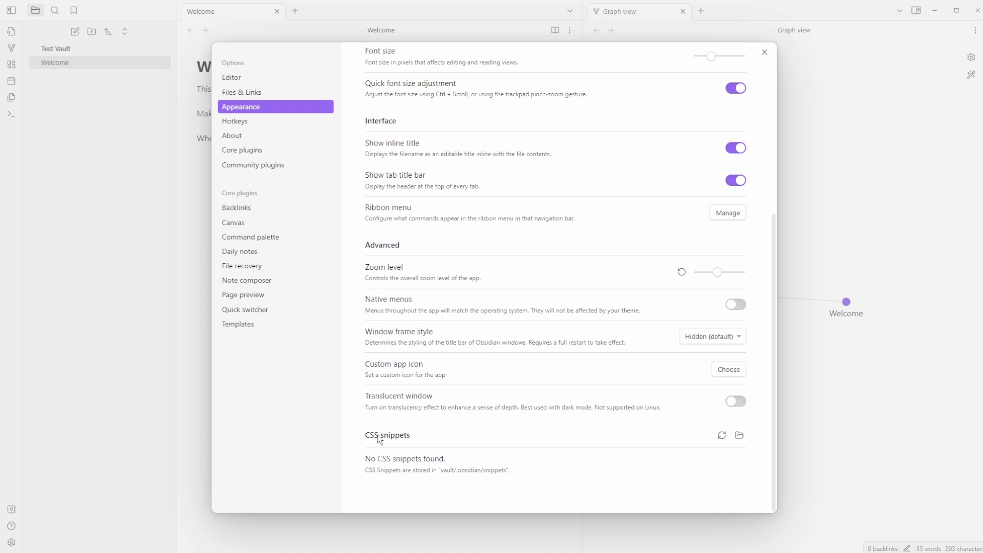
pyautogui.click(722, 435)
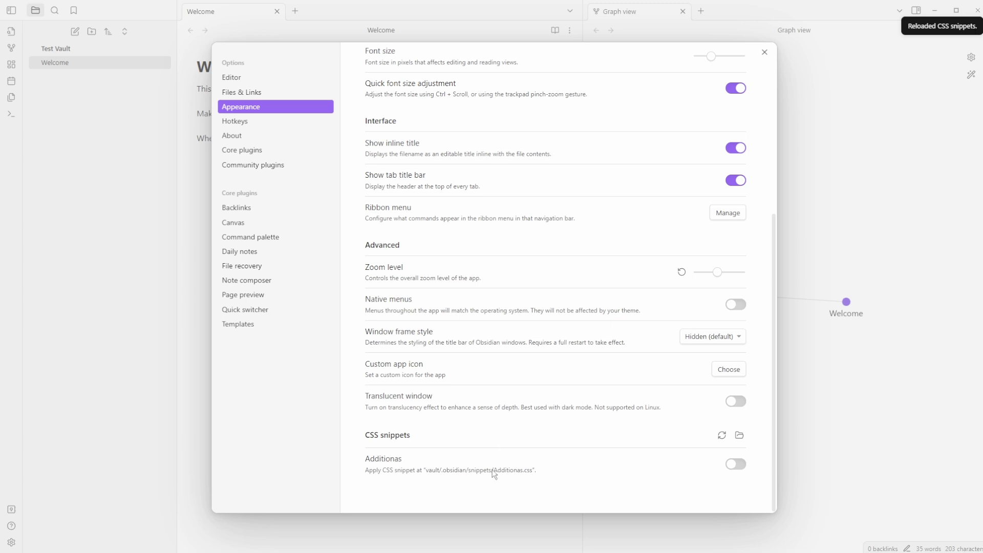
pyautogui.press('Escape')
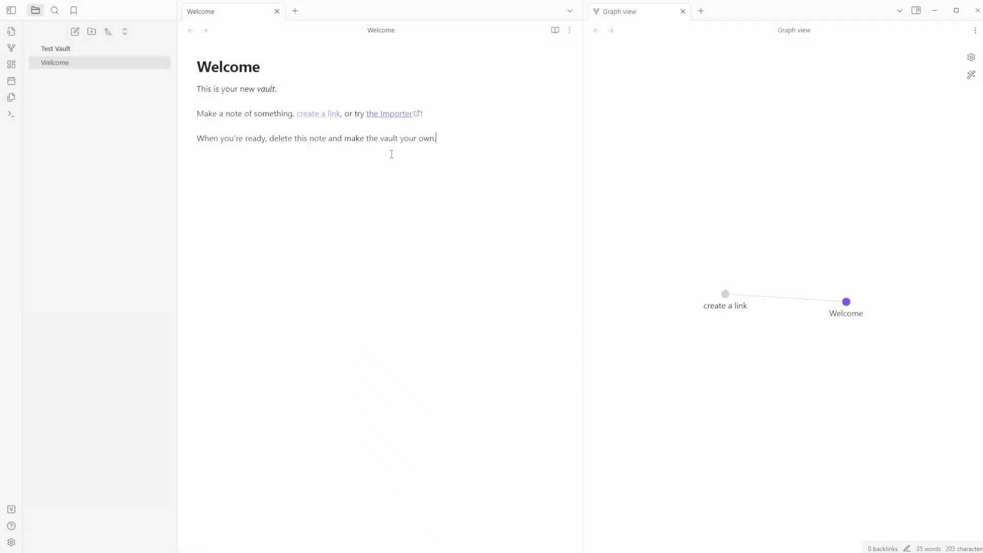
pyautogui.click(11, 542)
pyautogui.scroll(-5, 419, 439)
pyautogui.click(736, 463)
pyautogui.click(809, 422)
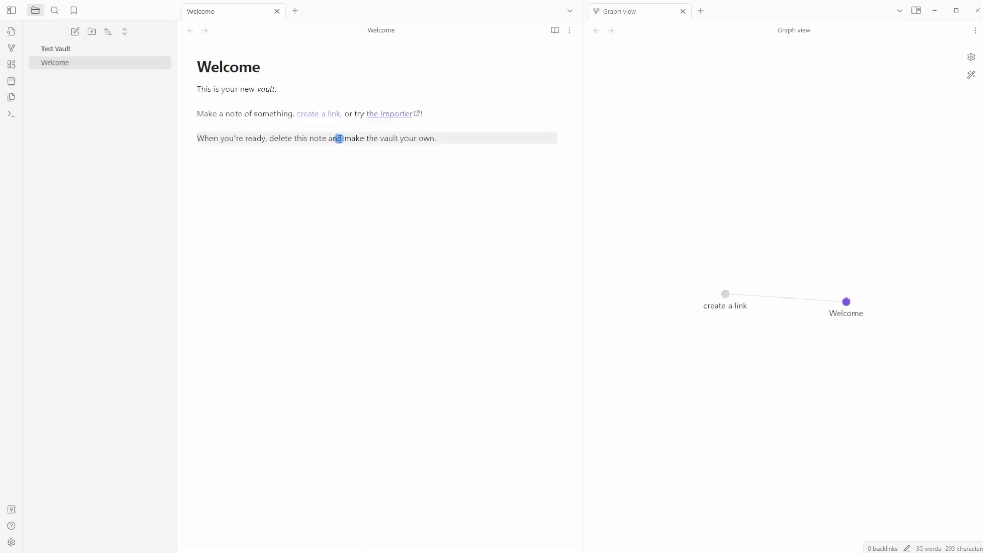
# Check the active-line highlighting in the Welcome note by placing the cursor on its different lines.
pyautogui.click(259, 113)
pyautogui.click(259, 137)
pyautogui.click(255, 113)
pyautogui.click(249, 98)
pyautogui.click(249, 89)
pyautogui.click(250, 100)
pyautogui.click(252, 113)
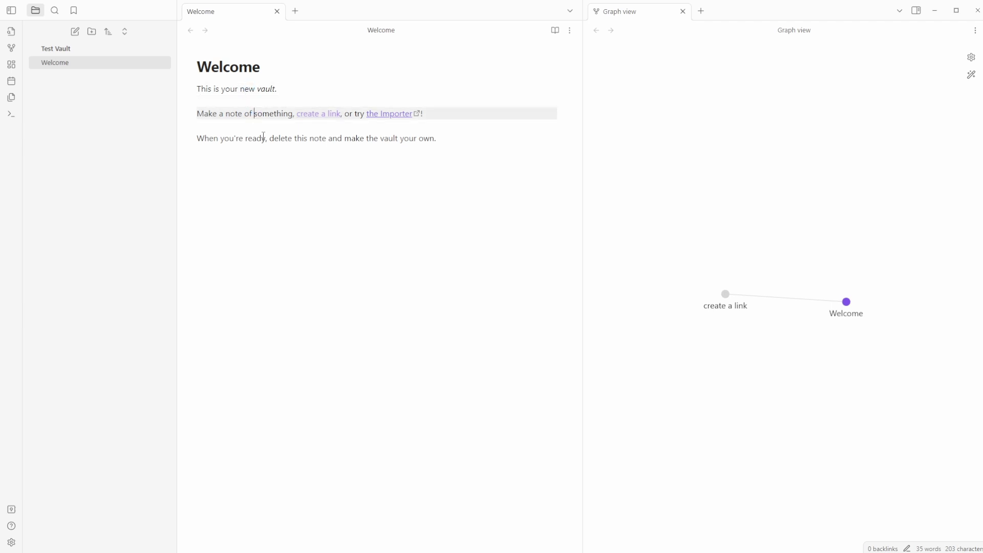
pyautogui.click(262, 139)
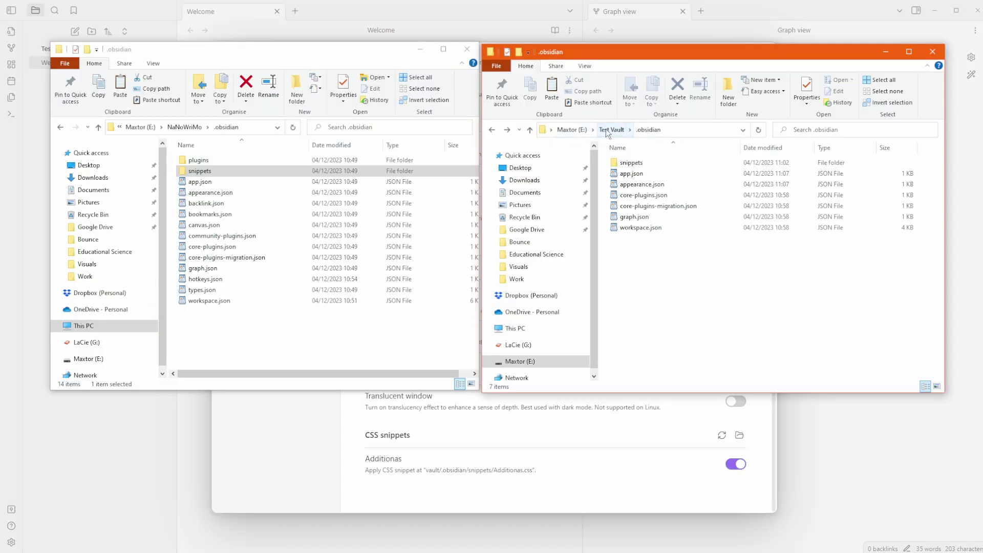
# Delete the snippets folder from Test Vault's .obsidian folder, reload the CSS snippets and close the settings.
pyautogui.click(636, 163)
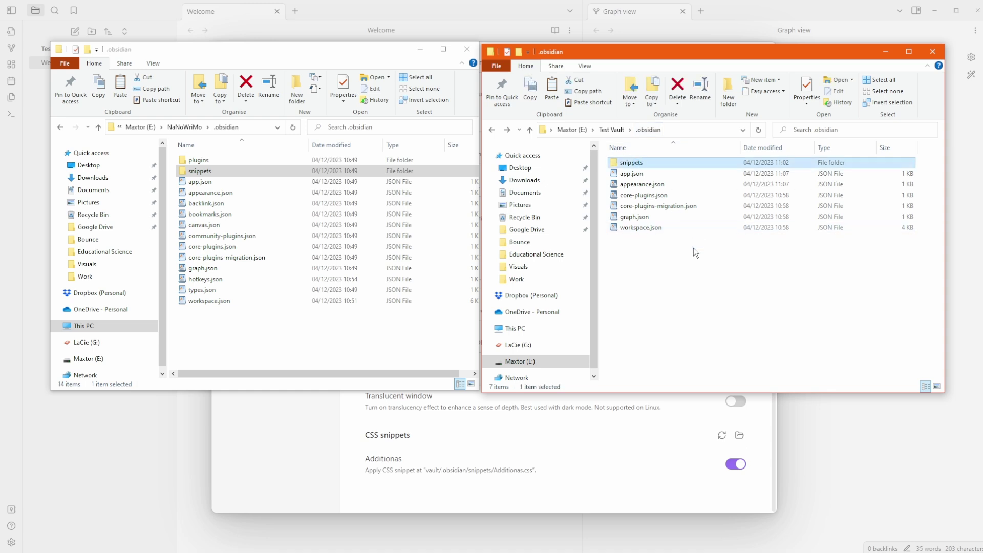
pyautogui.press('Delete')
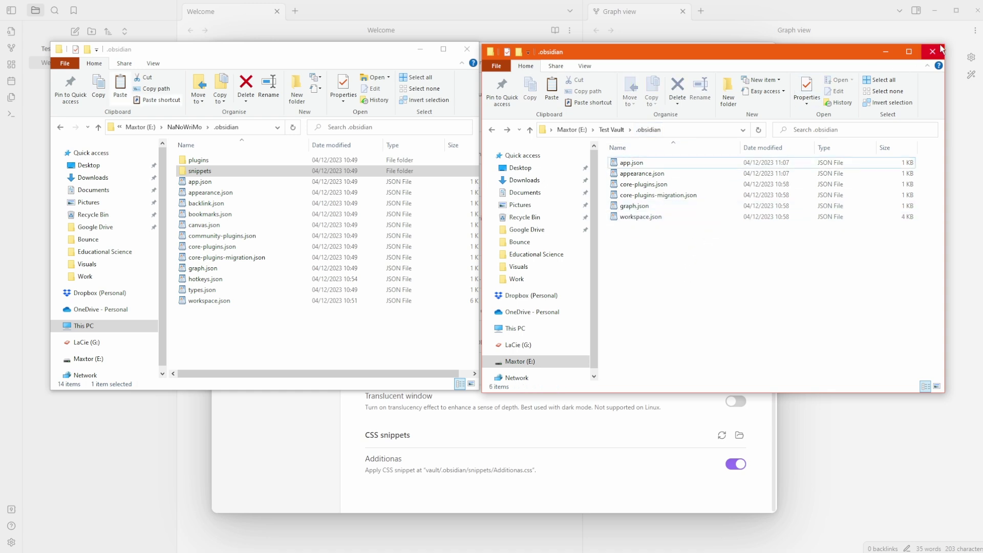
pyautogui.click(803, 11)
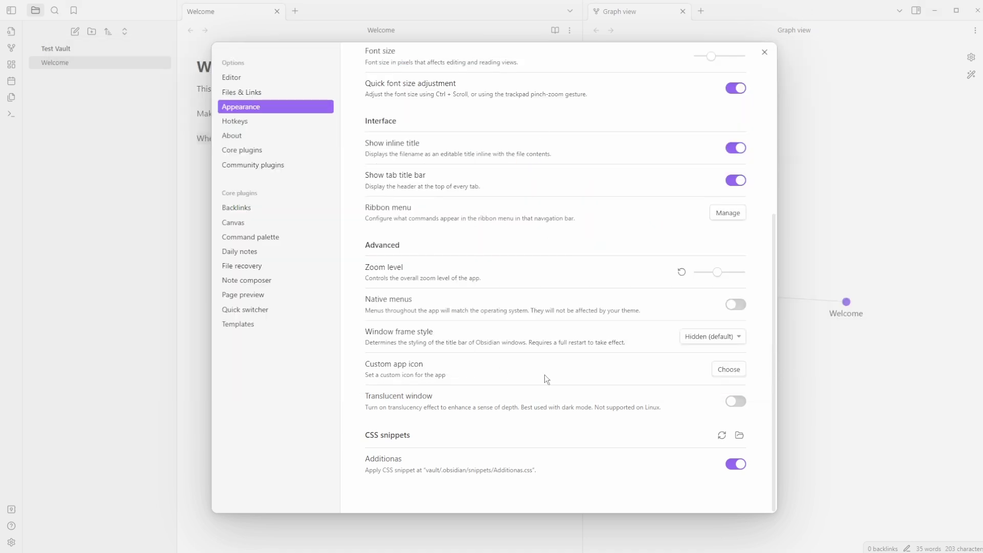
pyautogui.click(721, 435)
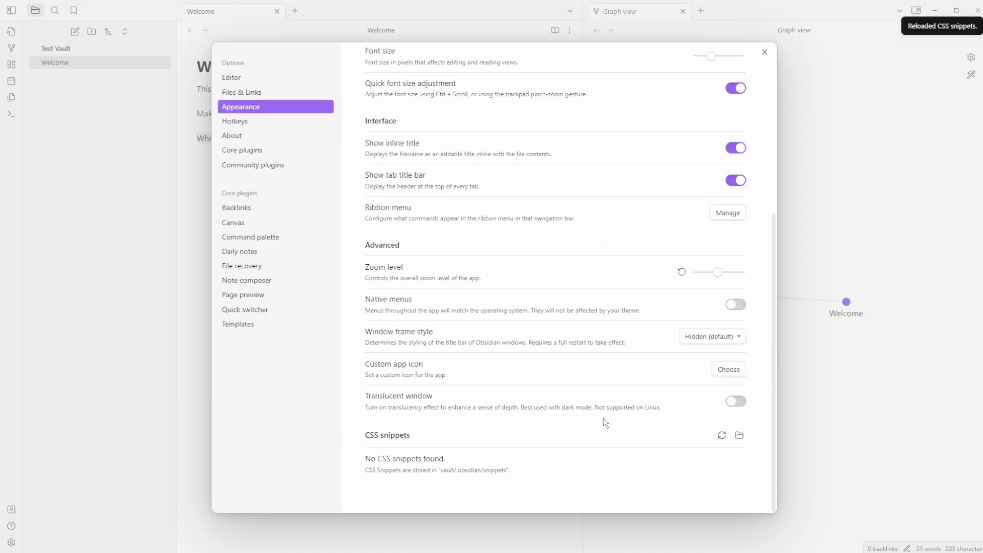
pyautogui.click(798, 387)
# Recheck the active-line highlighting on several Welcome note lines with the snippets folder removed.
pyautogui.click(239, 102)
pyautogui.click(246, 113)
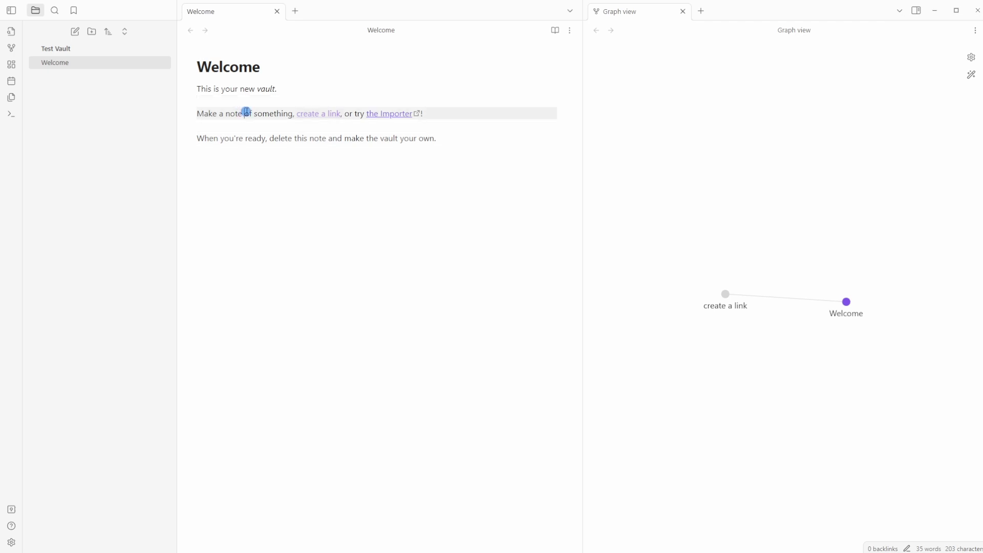
pyautogui.click(246, 125)
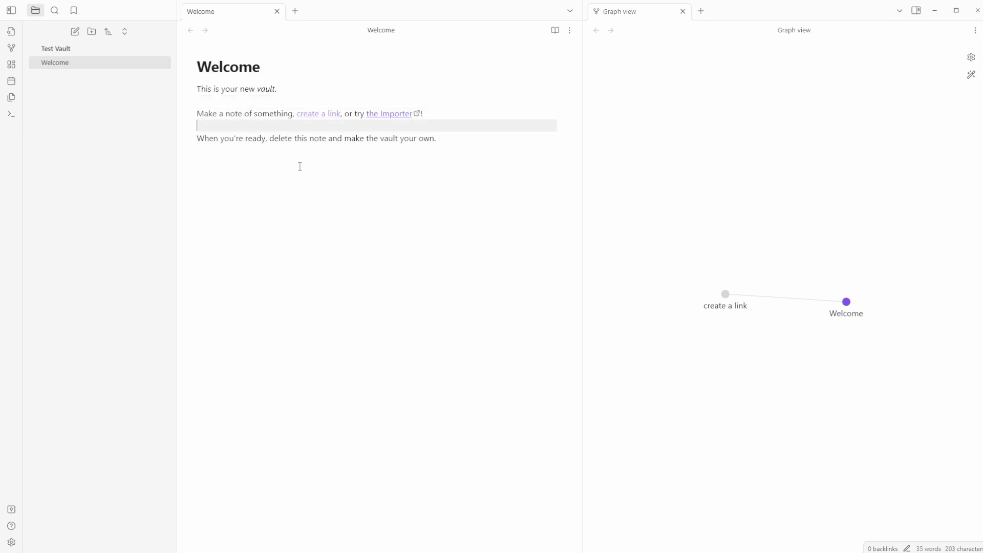
pyautogui.click(249, 88)
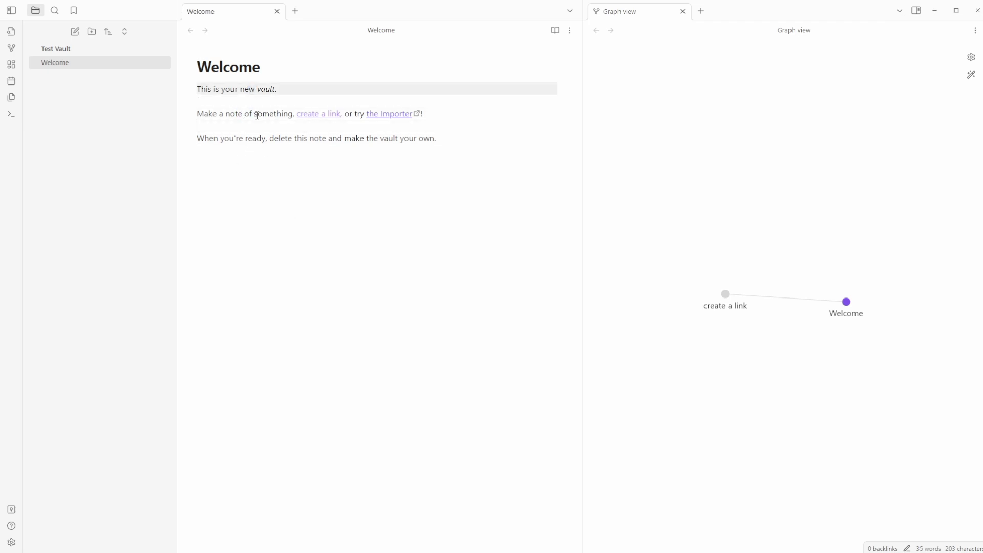
# Reload the Test Vault app and check the Welcome note for active-line highlighting again.
pyautogui.hotkey('ctrl', 'p')
pyautogui.write('re')
pyautogui.click(381, 133)
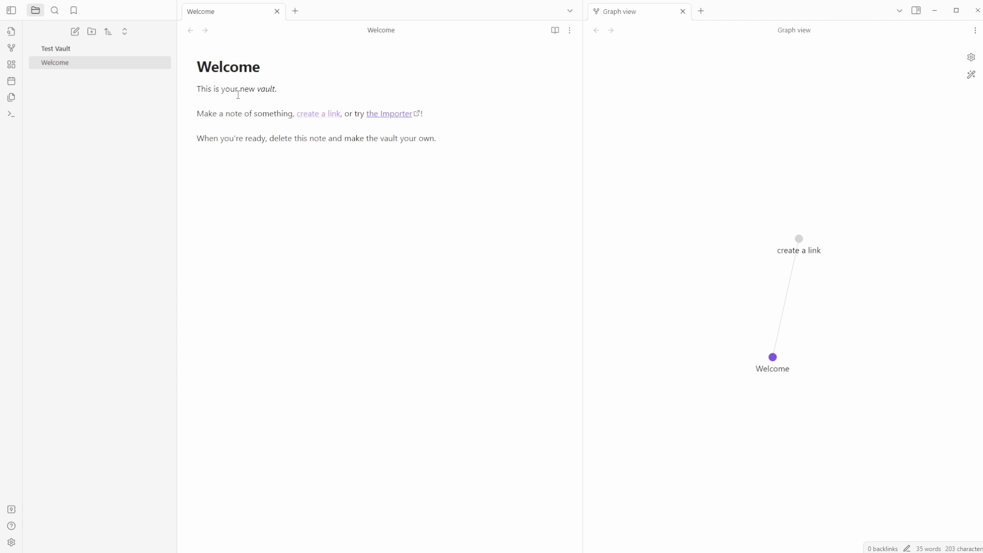
pyautogui.click(257, 121)
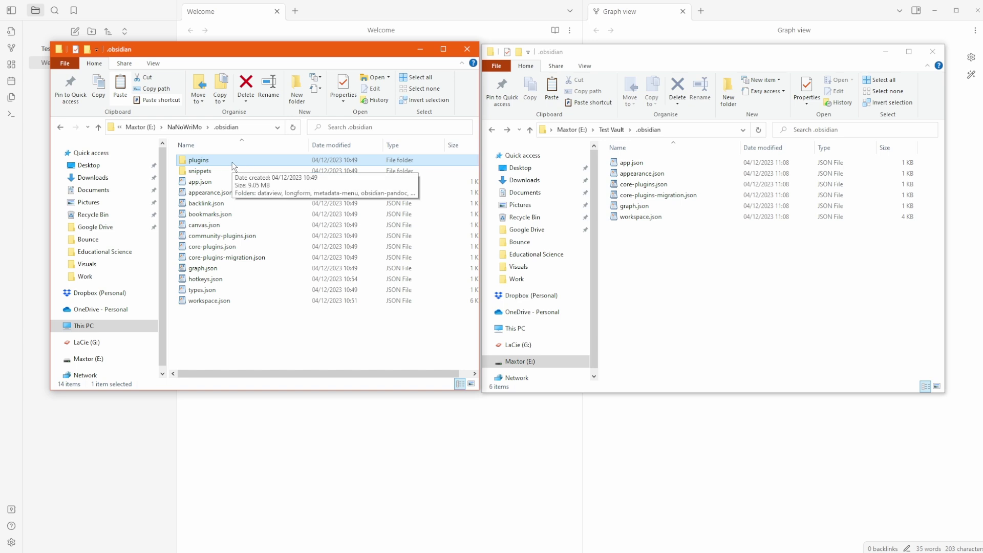
# Examine the subfolders of NaNoWriMo's plugins folder and compare them with the community plugins installed in that vault's settings.
pyautogui.doubleClick(200, 162)
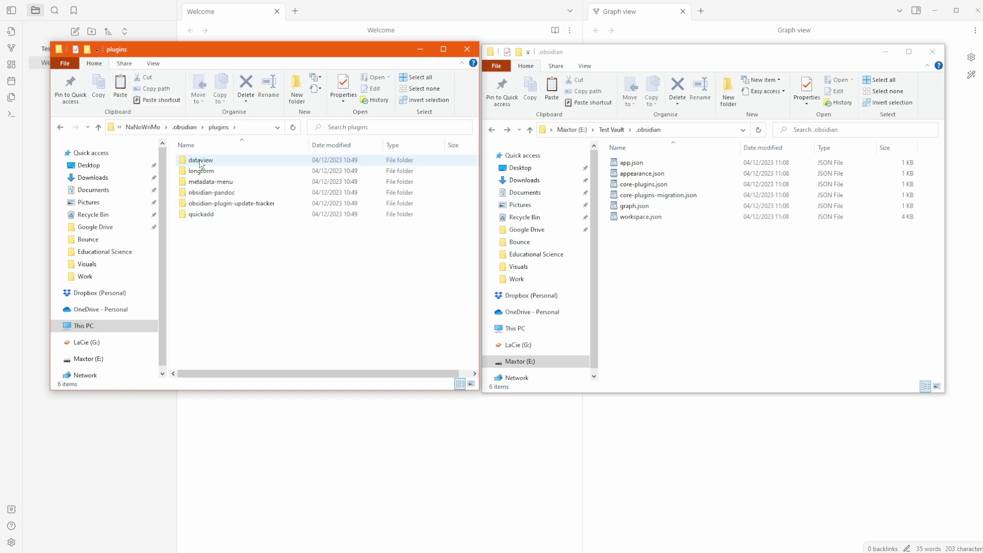
pyautogui.click(210, 182)
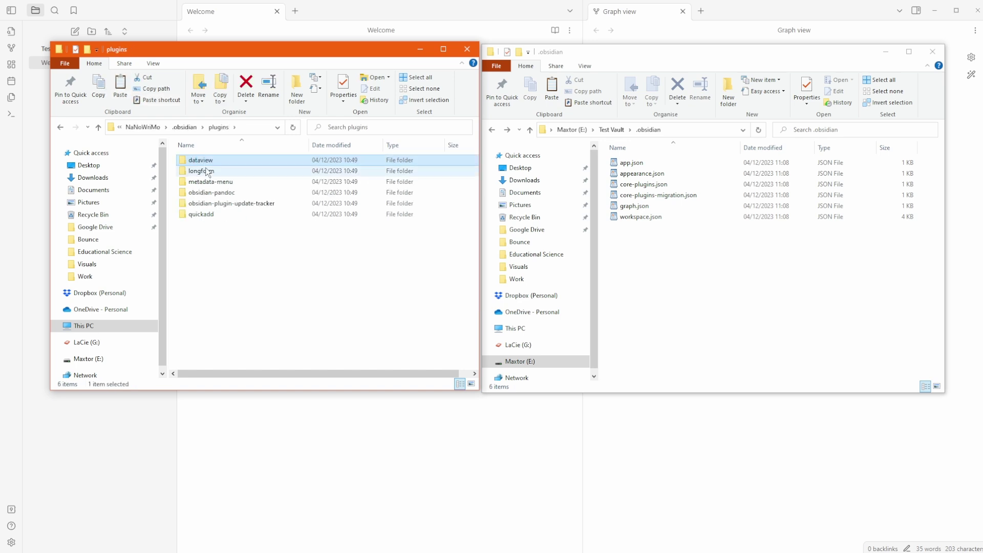
pyautogui.click(209, 193)
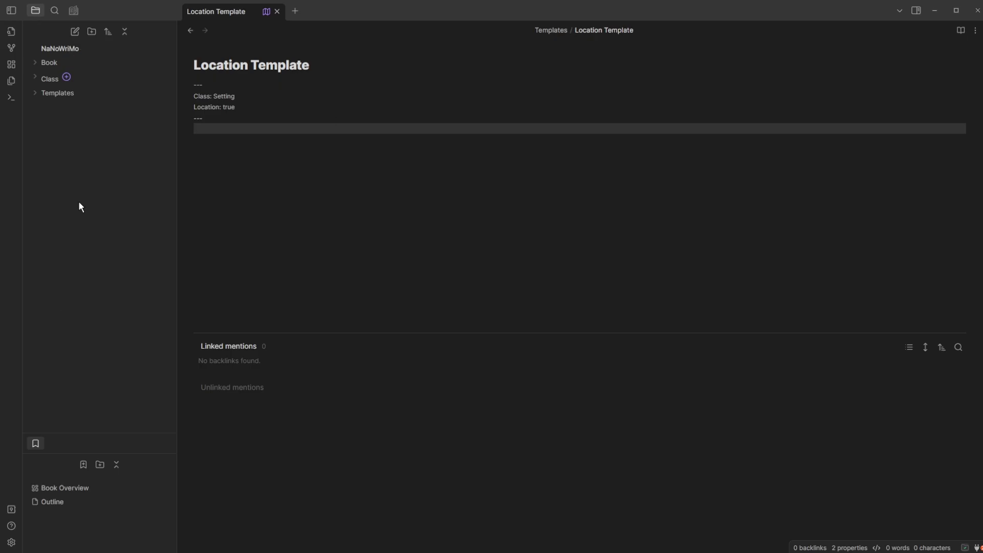
pyautogui.click(11, 542)
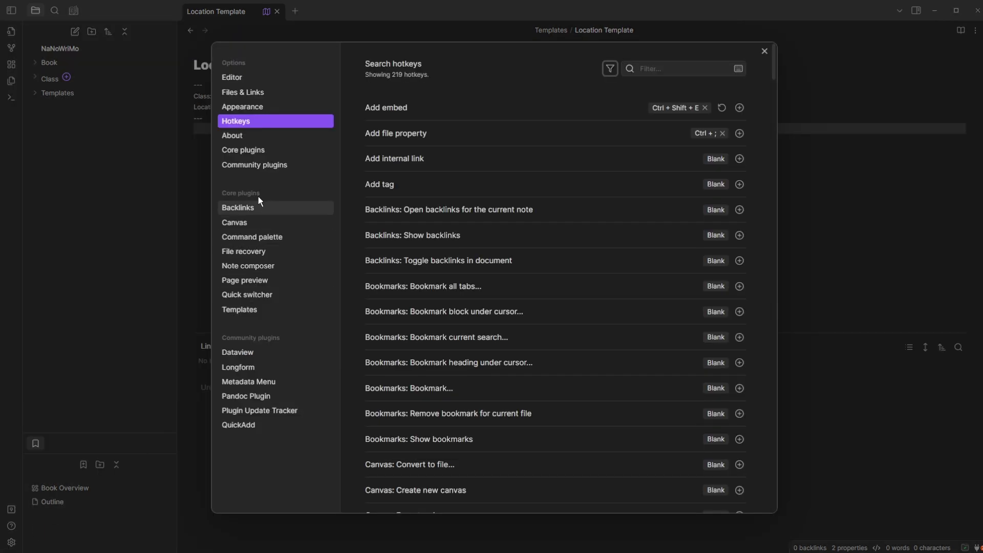
pyautogui.click(252, 163)
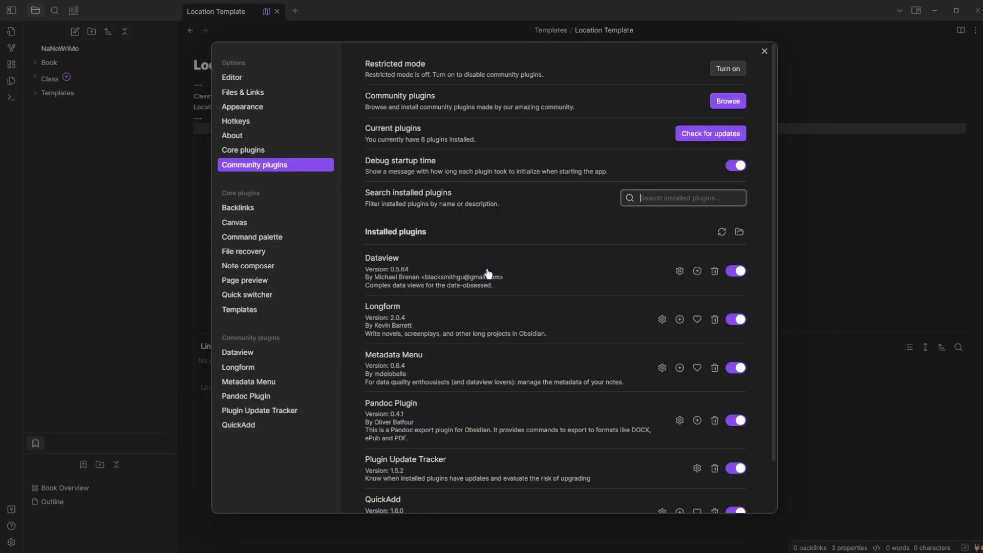
pyautogui.scroll(-2, 487, 274)
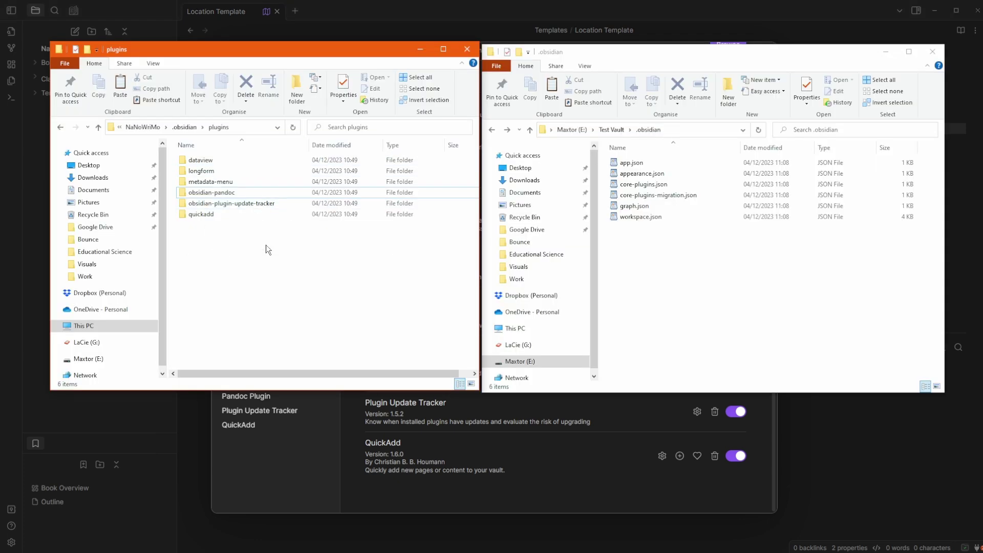
# Examine the data.json, main.js, manifest.json and styles.css files in NaNoWriMo's dataview plugin folder.
pyautogui.doubleClick(198, 160)
pyautogui.click(230, 160)
pyautogui.click(225, 169)
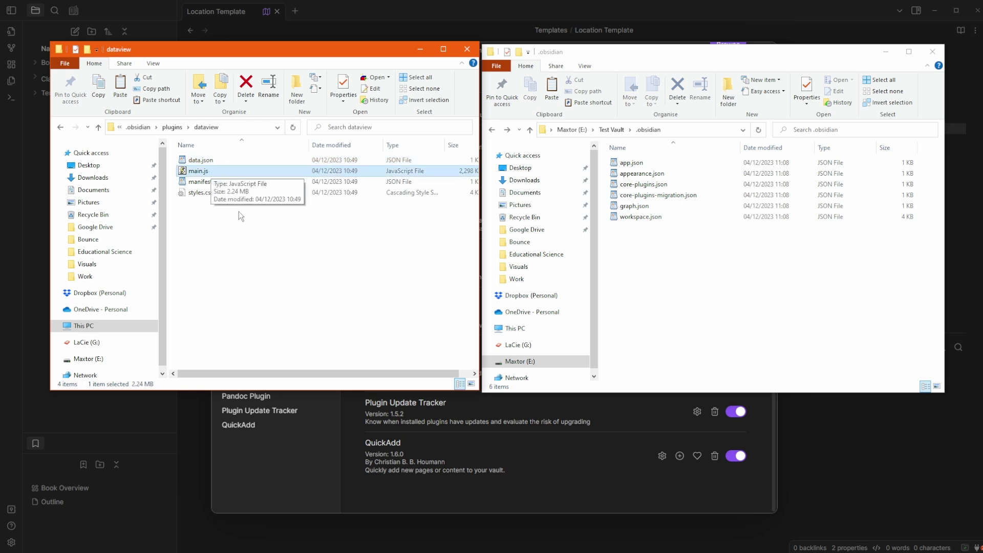
pyautogui.press('Down')
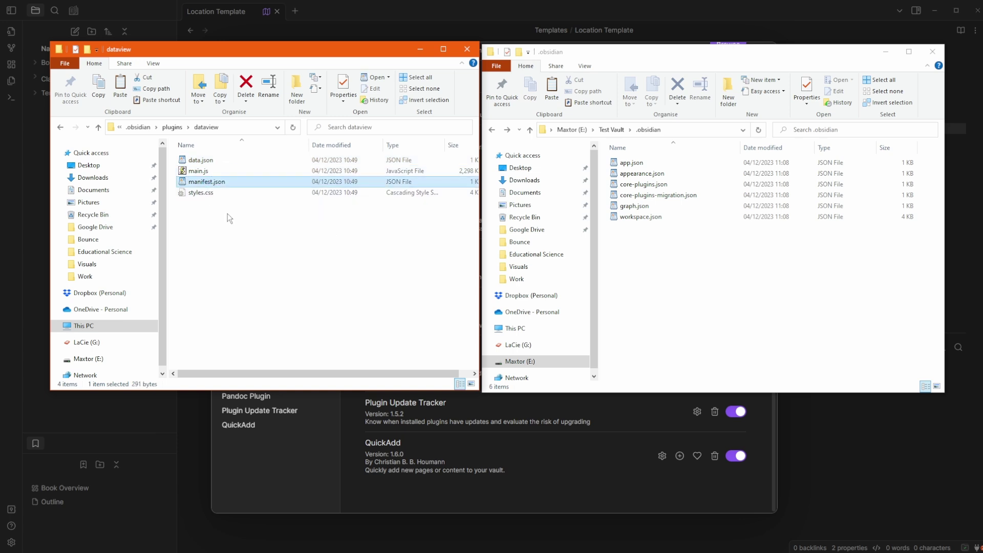
pyautogui.click(202, 194)
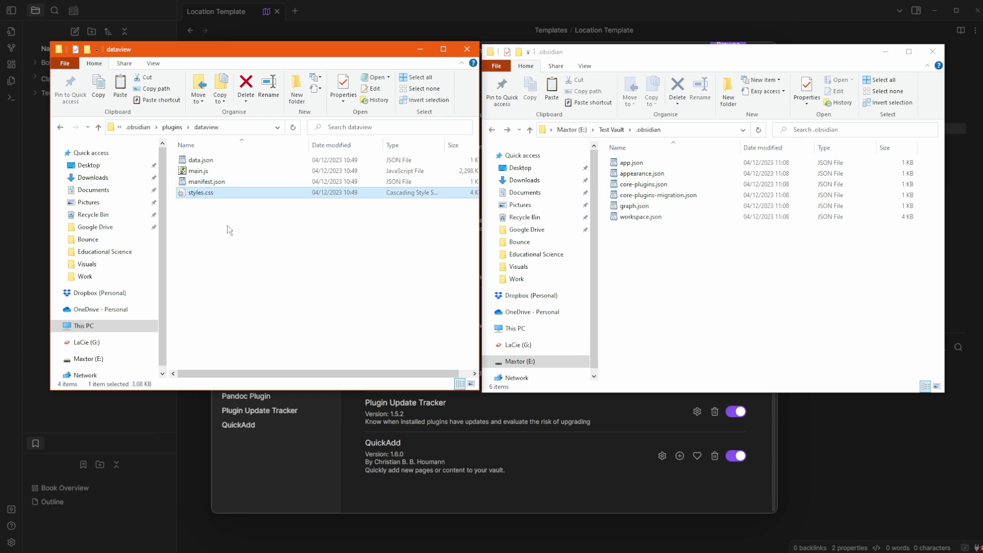
# Copy the dataview folder from NaNoWriMo's plugins folder into Test Vault's .obsidian folder.
pyautogui.hotkey('alt', 'Up')
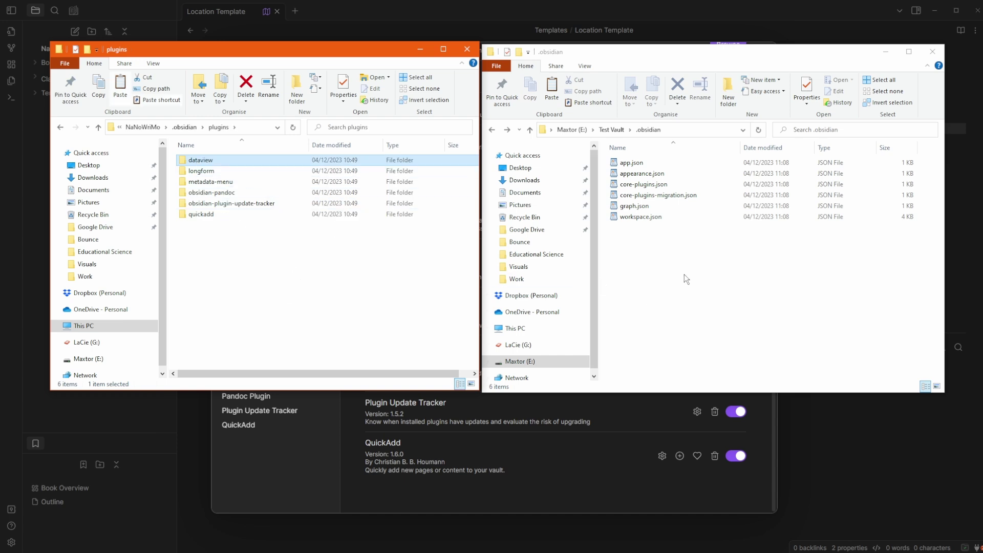
pyautogui.click(691, 252)
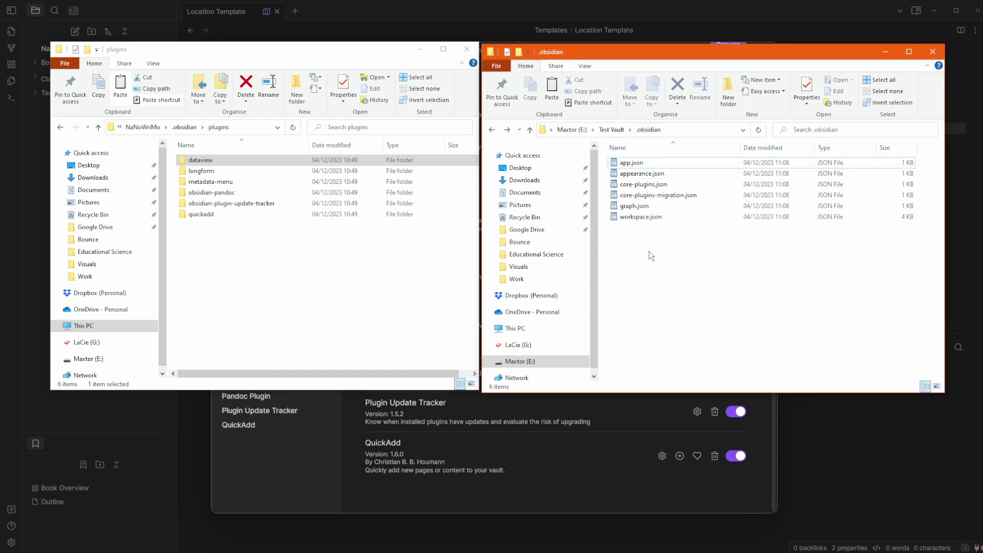
pyautogui.hotkey('ctrl', 'v')
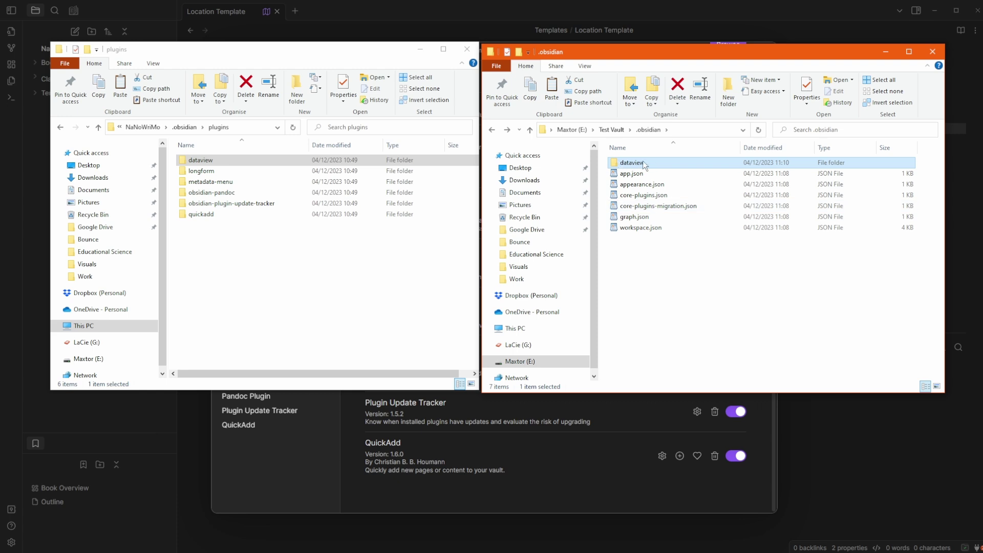